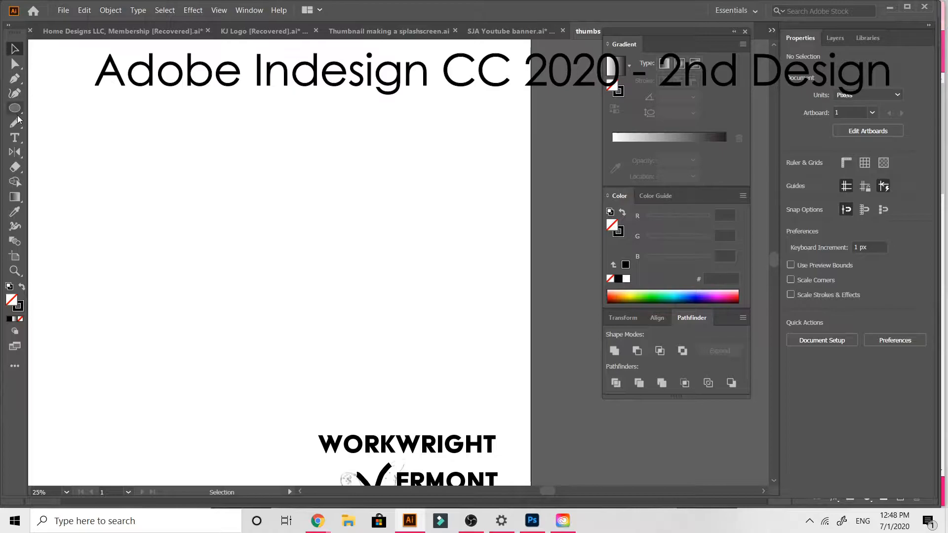
pyautogui.click(15, 123)
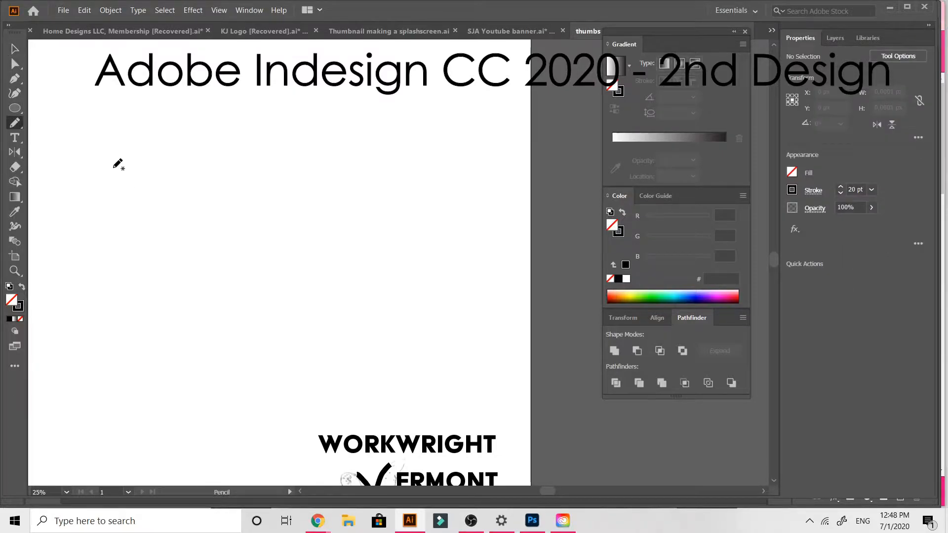
pyautogui.moveTo(119, 186); pyautogui.dragTo(133, 229)
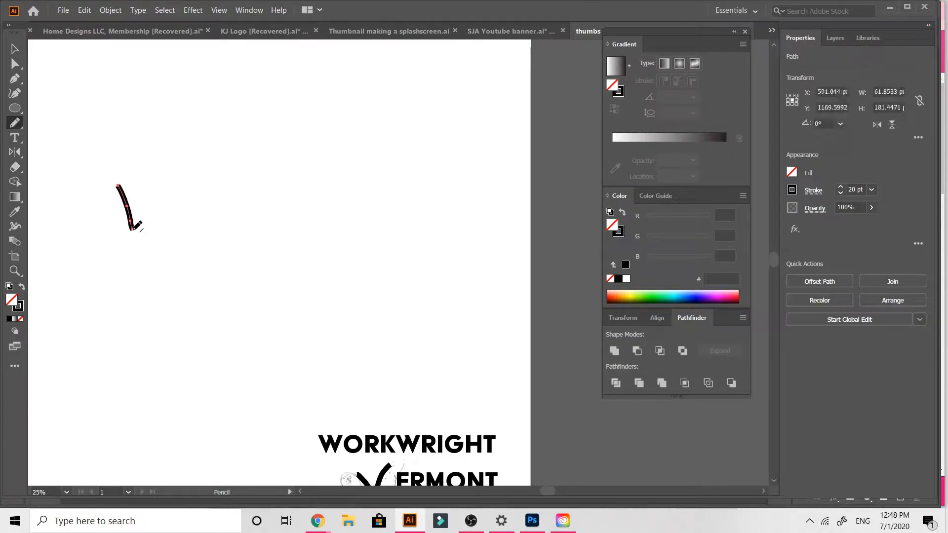
pyautogui.hotkey('ctrl', 'z')
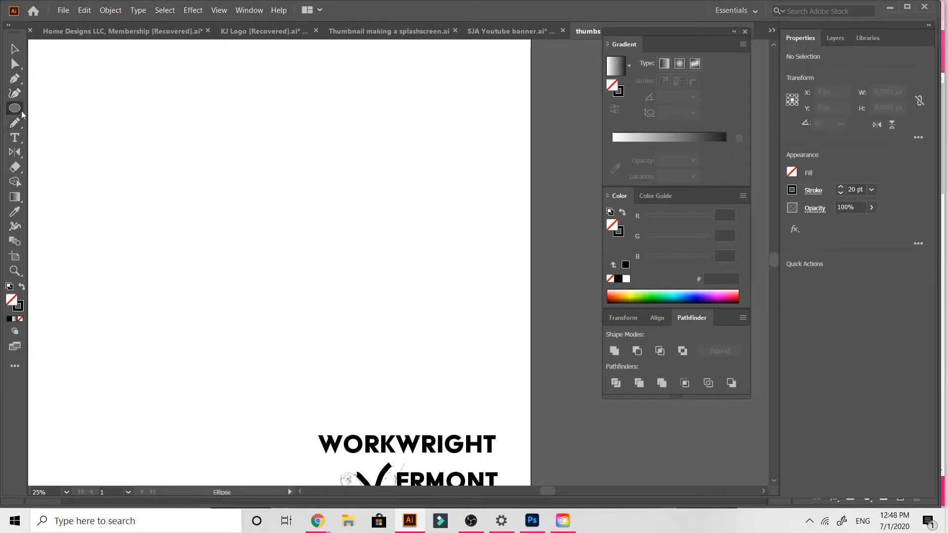
# Draw a diagonal straight line with a 20 pt stroke, about 127 px wide and 276 px high, and paste a copy of it.
pyautogui.click(22, 111)
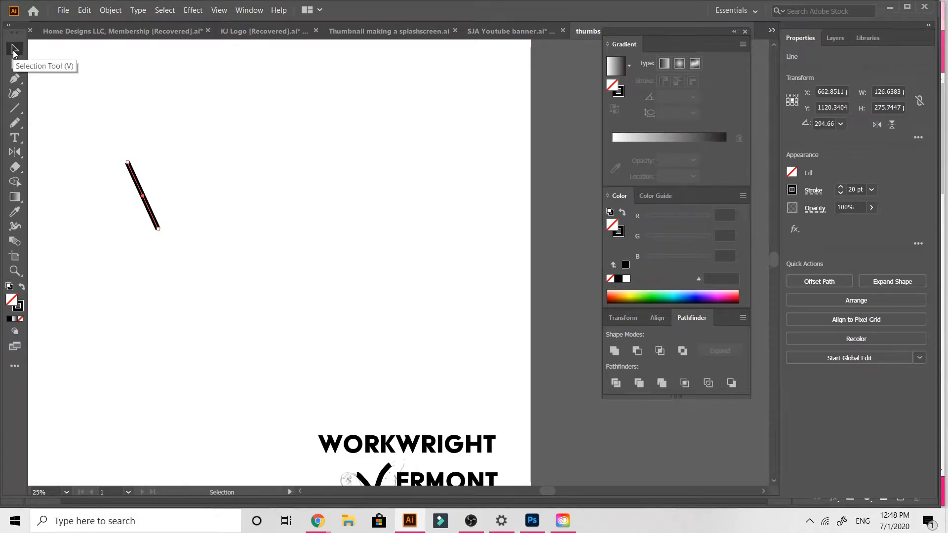
pyautogui.hotkey('ctrl', 'v')
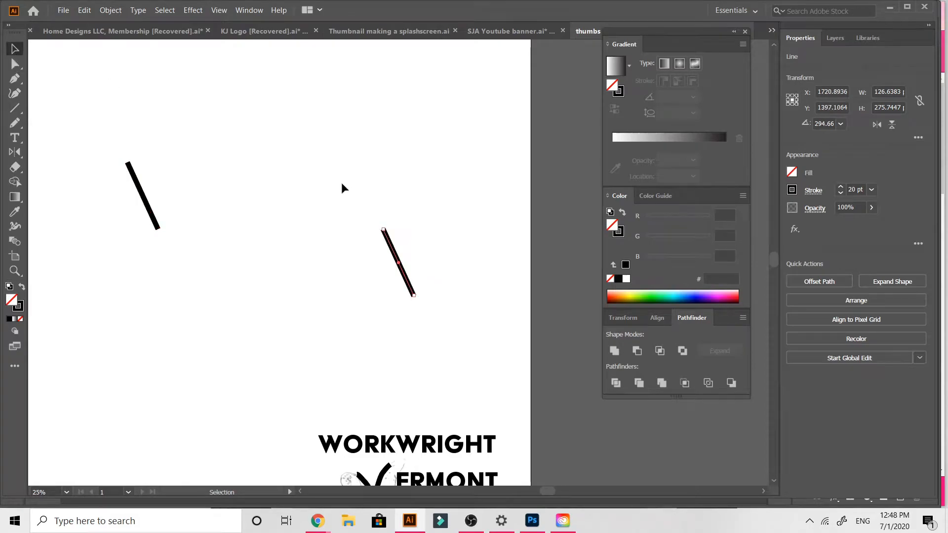
# Reflect the pasted line across the vertical axis and move it against the original line to form a V.
pyautogui.rightClick(391, 257)
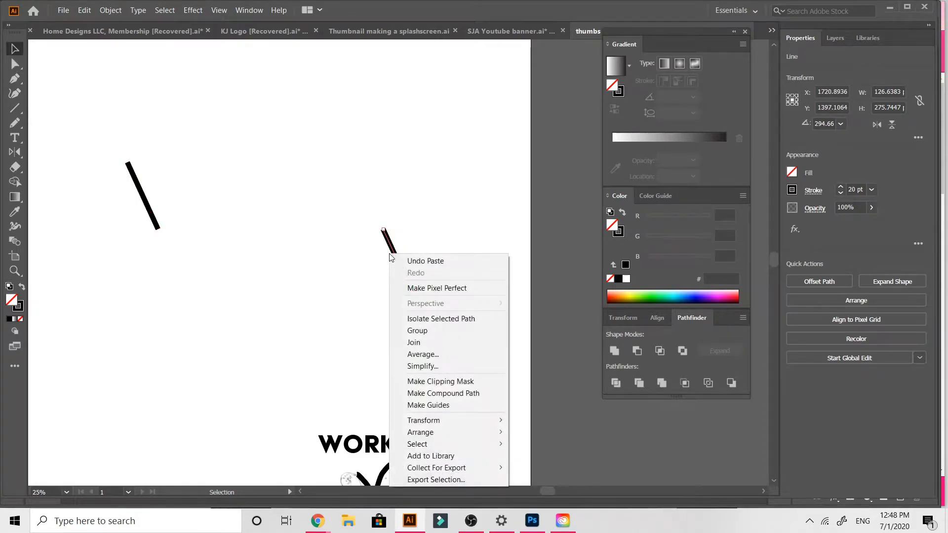
pyautogui.moveTo(441, 429)
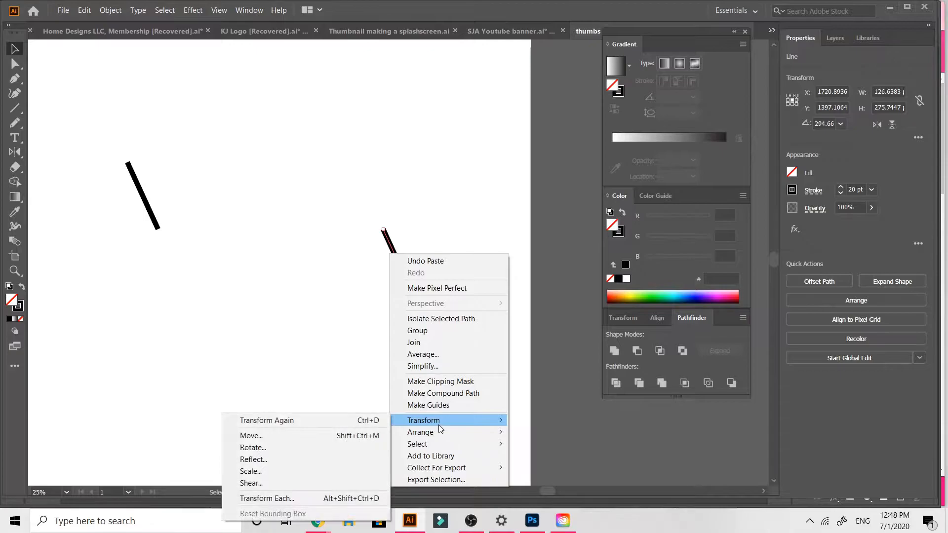
pyautogui.click(325, 454)
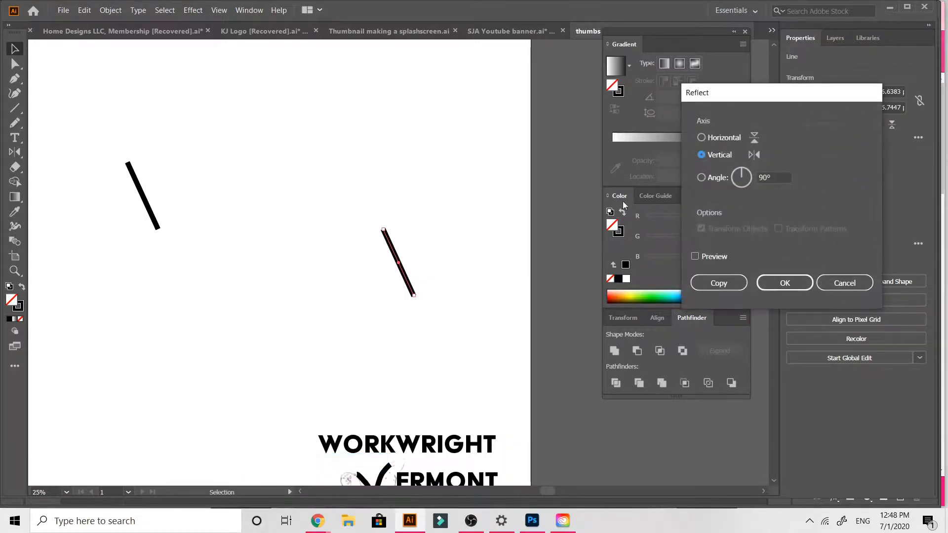
pyautogui.click(694, 257)
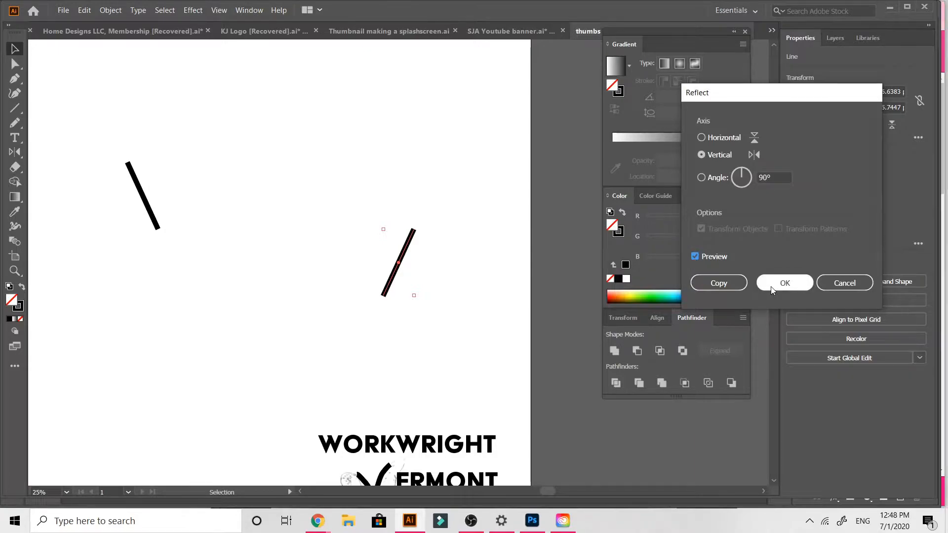
pyautogui.click(786, 283)
pyautogui.moveTo(389, 287); pyautogui.dragTo(163, 216)
pyautogui.click(184, 261)
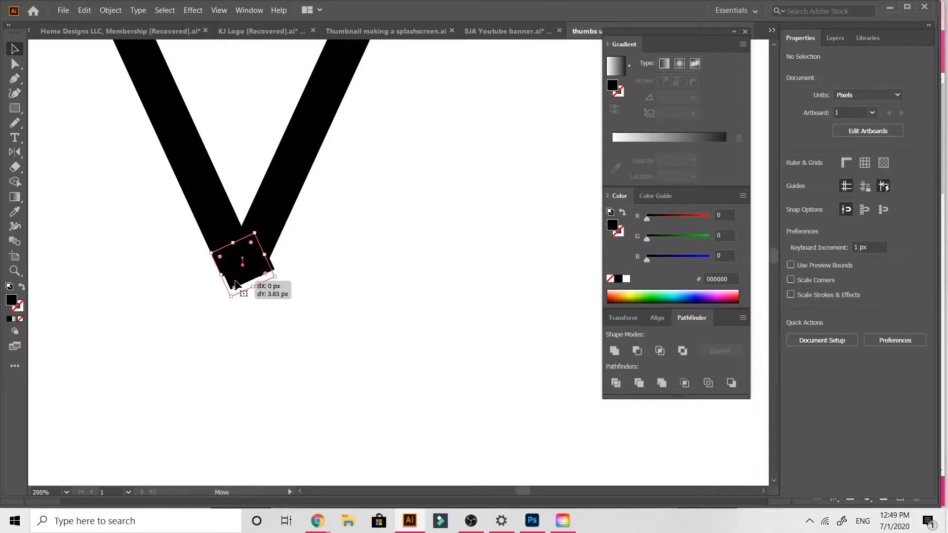
# Position the black square over the V's lower tip and move its right corner onto the right arm's outer edge.
pyautogui.moveTo(239, 279); pyautogui.dragTo(245, 279)
pyautogui.click(268, 328)
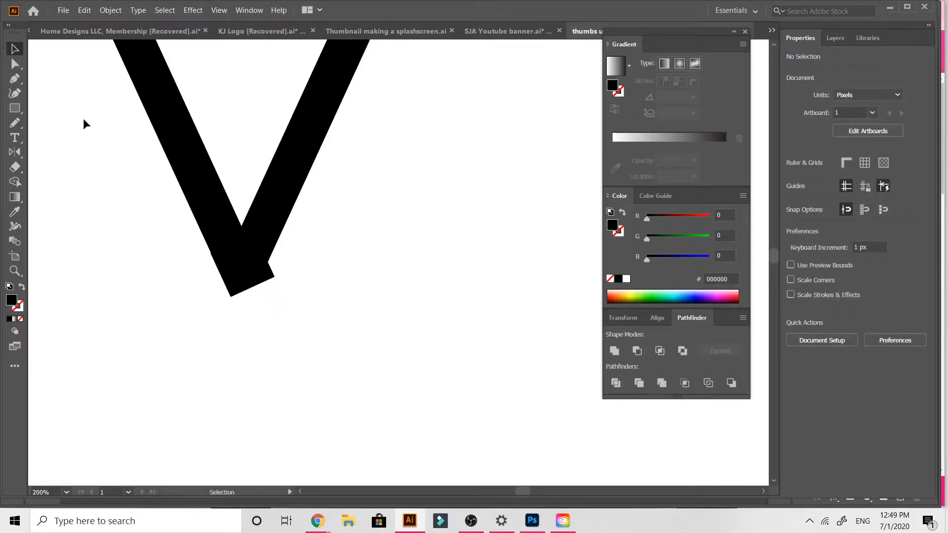
pyautogui.click(13, 68)
pyautogui.click(242, 255)
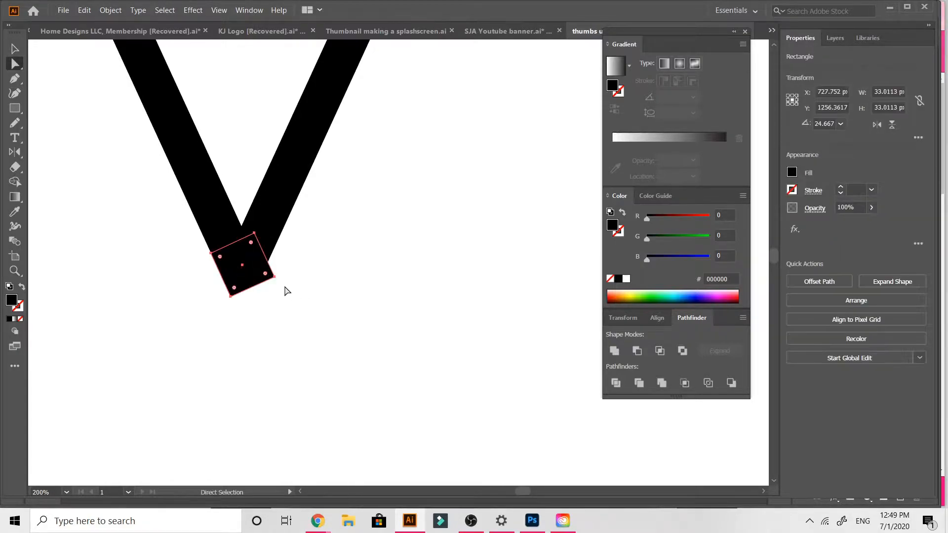
pyautogui.click(275, 278)
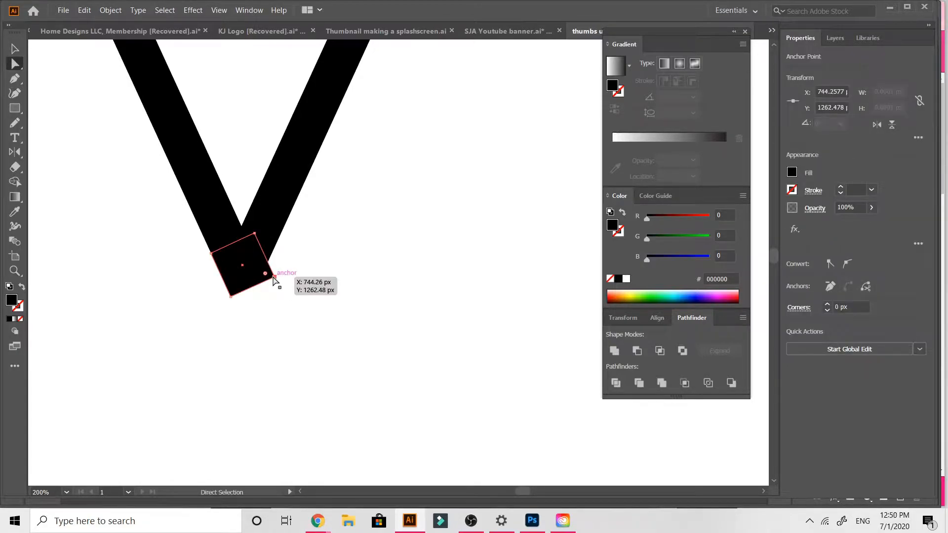
pyautogui.moveTo(275, 278); pyautogui.dragTo(267, 261)
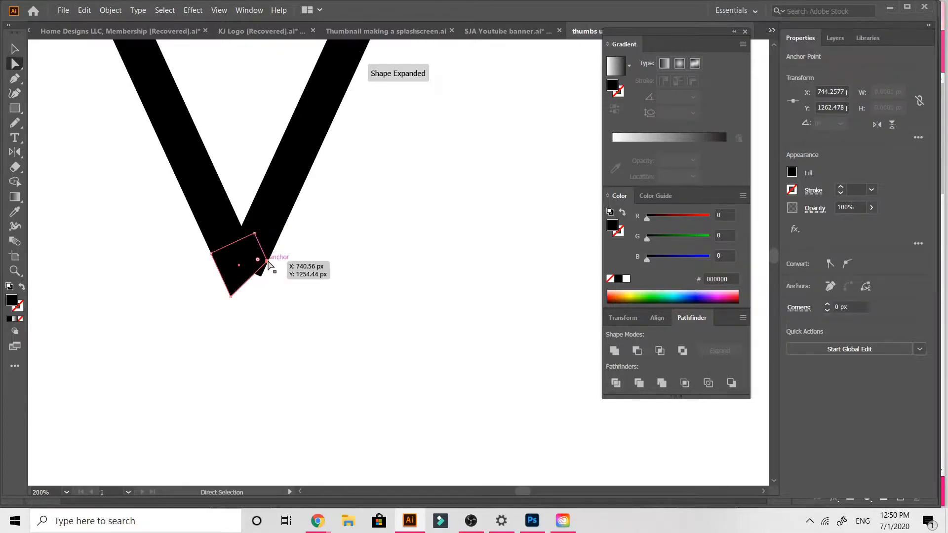
# Reshape the square into a pointed V tip by moving its lowest corner below the V and adjusting its right corner.
pyautogui.moveTo(233, 299); pyautogui.dragTo(243, 301)
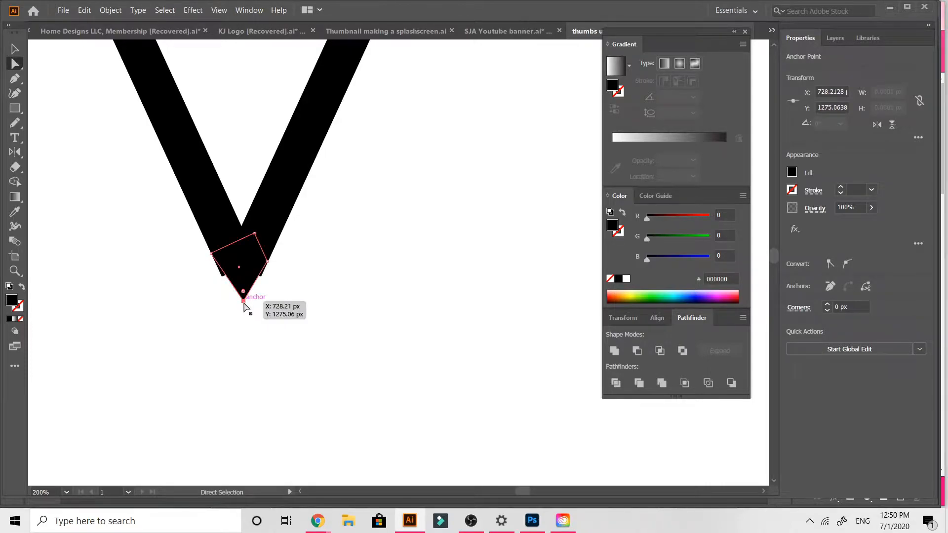
pyautogui.moveTo(240, 302); pyautogui.dragTo(237, 313)
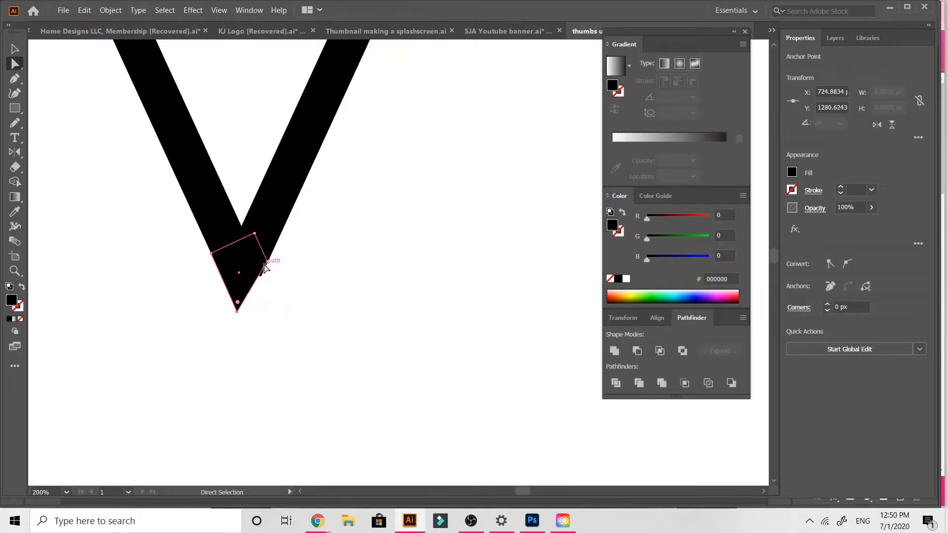
pyautogui.moveTo(266, 263); pyautogui.dragTo(259, 277)
pyautogui.click(227, 332)
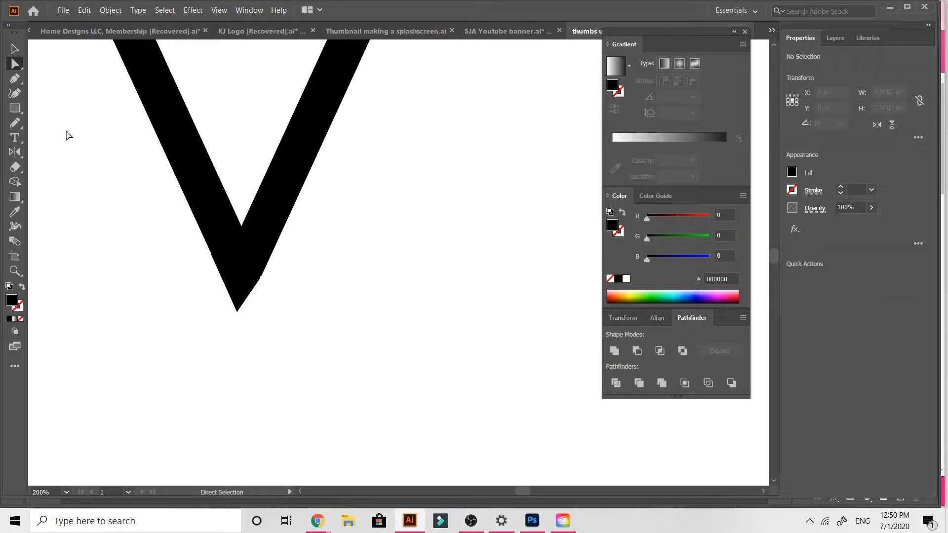
# Refine the tip shape by moving its right anchor point outward to meet the right arm's outer edge.
pyautogui.click(15, 48)
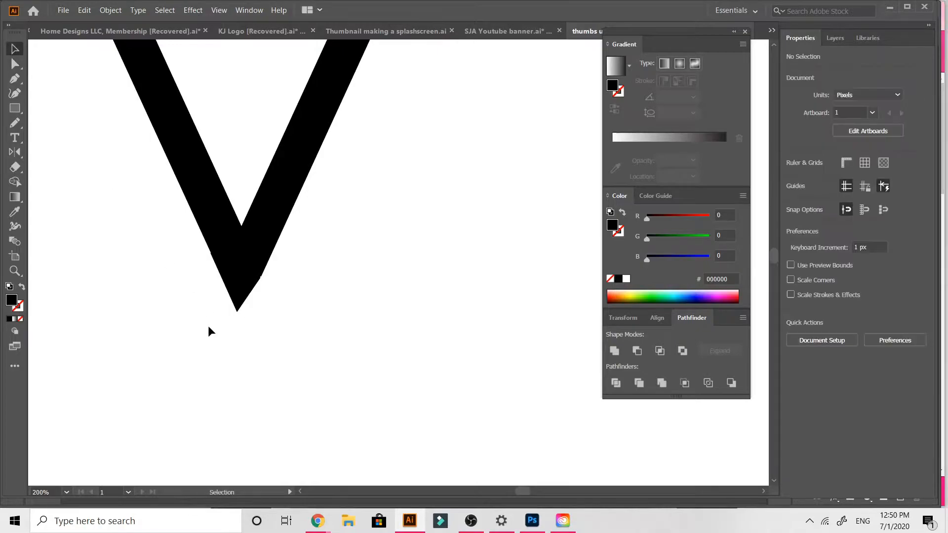
pyautogui.hotkey('ctrl', '-')
pyautogui.hotkey('ctrl', '+')
pyautogui.hotkey('ctrl', '+')
pyautogui.click(148, 305)
pyautogui.moveTo(154, 306); pyautogui.dragTo(151, 301)
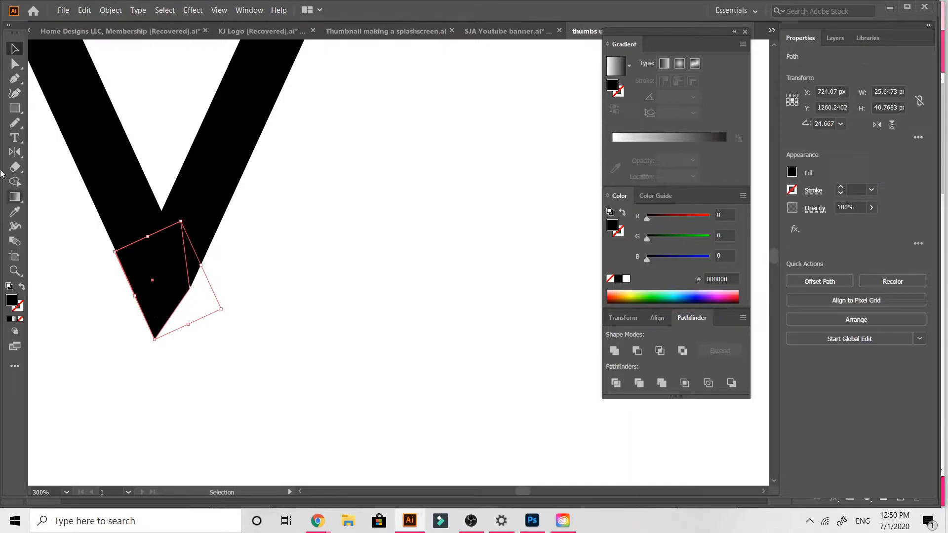
pyautogui.click(19, 63)
pyautogui.moveTo(192, 293); pyautogui.dragTo(194, 282)
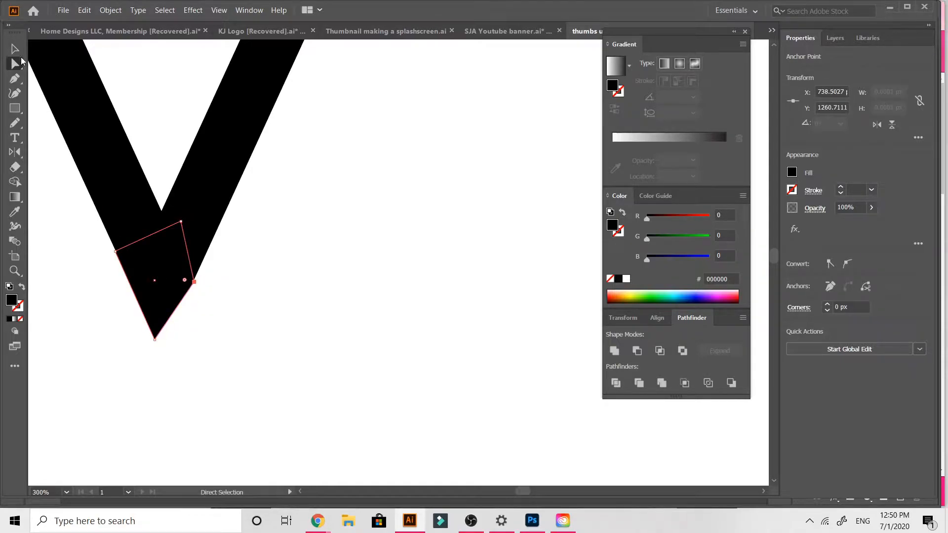
pyautogui.click(15, 50)
pyautogui.click(350, 307)
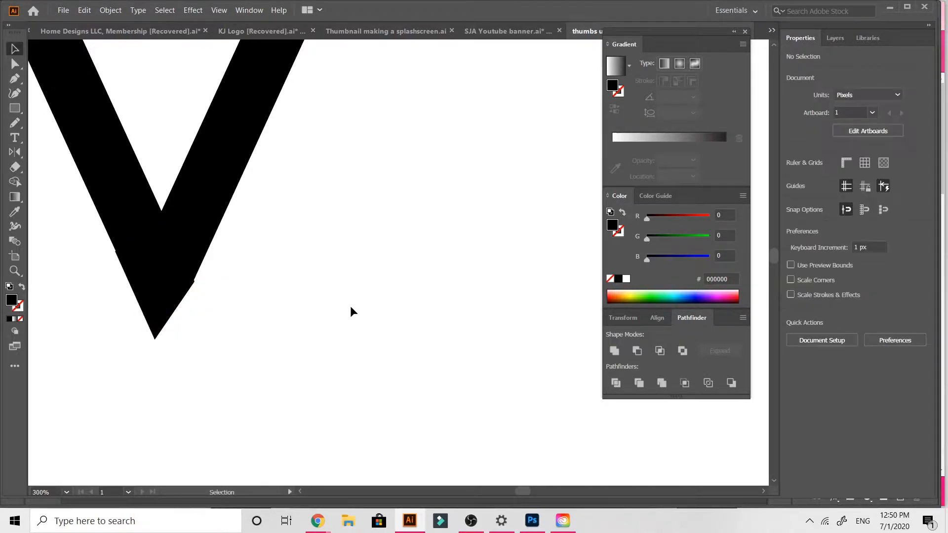
# Examine the whole V on the artboard together with the Workwright Vermont logo.
pyautogui.hotkey('ctrl', '-')
pyautogui.hotkey('ctrl', '-')
pyautogui.hotkey('ctrl', '-')
pyautogui.hotkey('ctrl', '-')
pyautogui.hotkey('ctrl', '-')
pyautogui.hotkey('ctrl', '-')
pyautogui.hotkey('ctrl', '-')
pyautogui.hotkey('ctrl', '-')
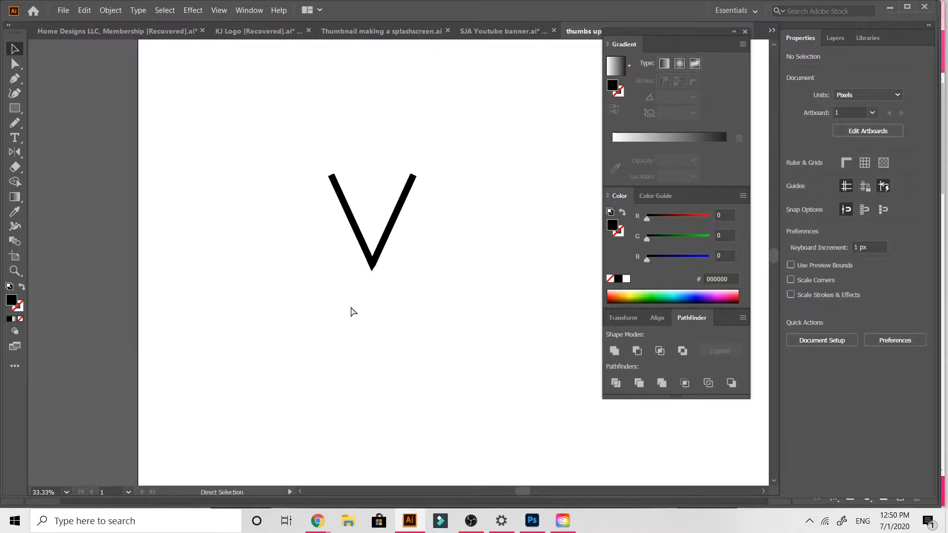
pyautogui.hscroll(5, 351, 311)
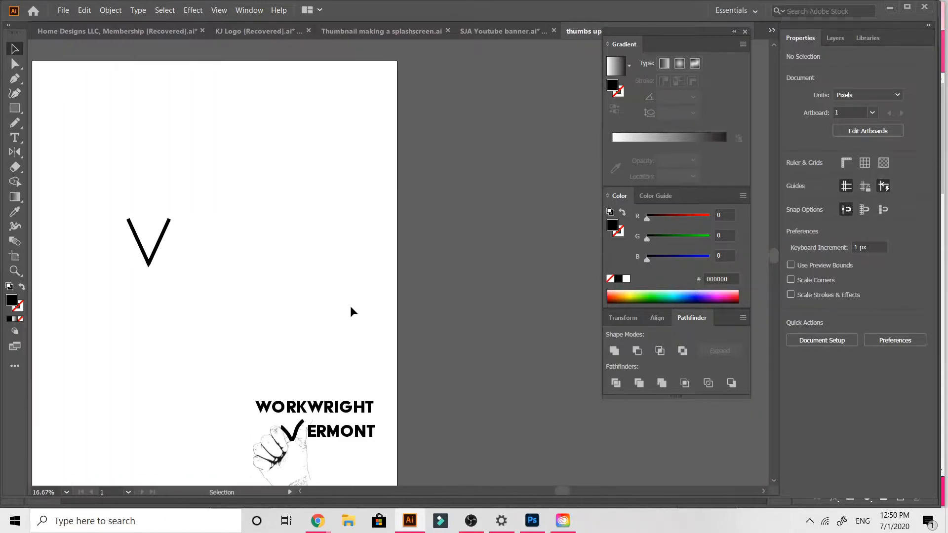
pyautogui.hscroll(-3, 350, 311)
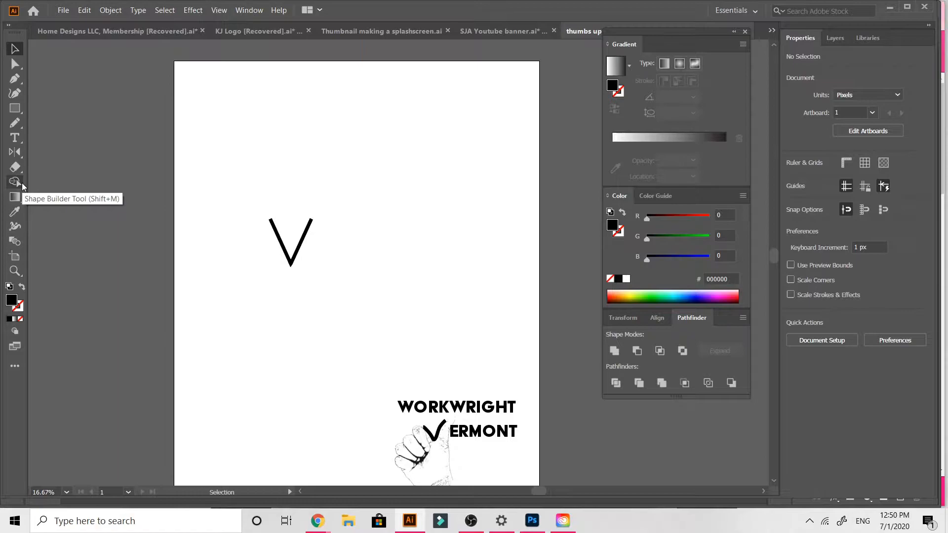
# Remove the added tip shape from the V and relocate the two-line V near the artboard's upper edge.
pyautogui.hotkey('ctrl', '=')
pyautogui.hotkey('ctrl', '=')
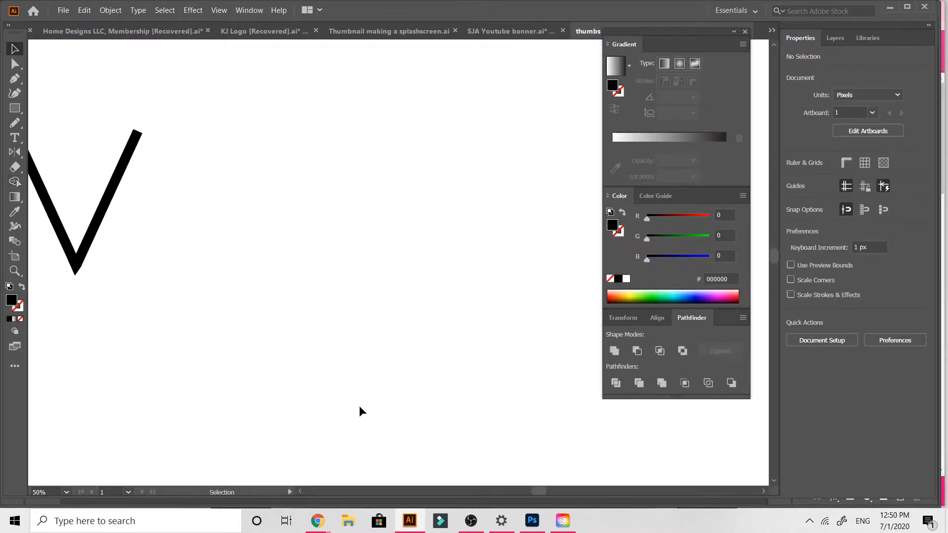
pyautogui.scroll(10, 360, 405)
pyautogui.scroll(-1, 368, 419)
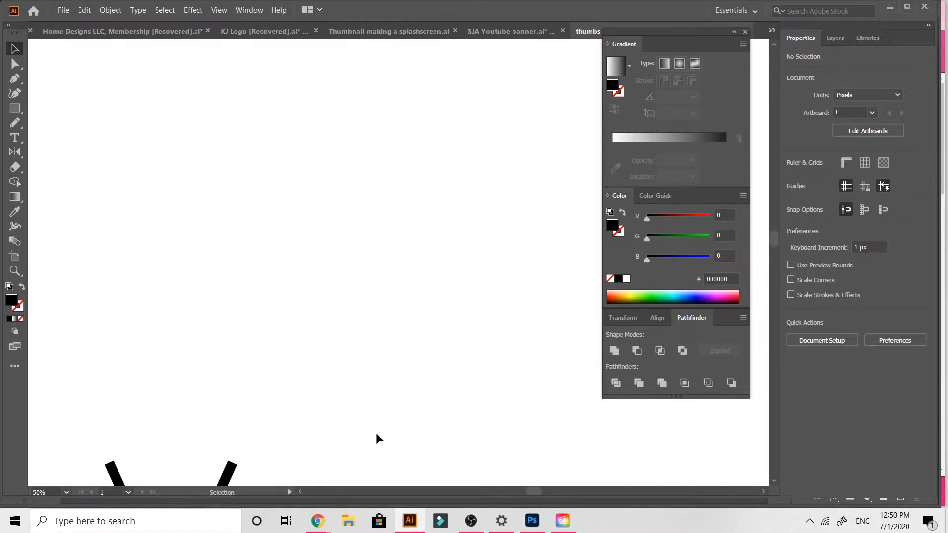
pyautogui.hscroll(-3, 375, 432)
pyautogui.click(15, 108)
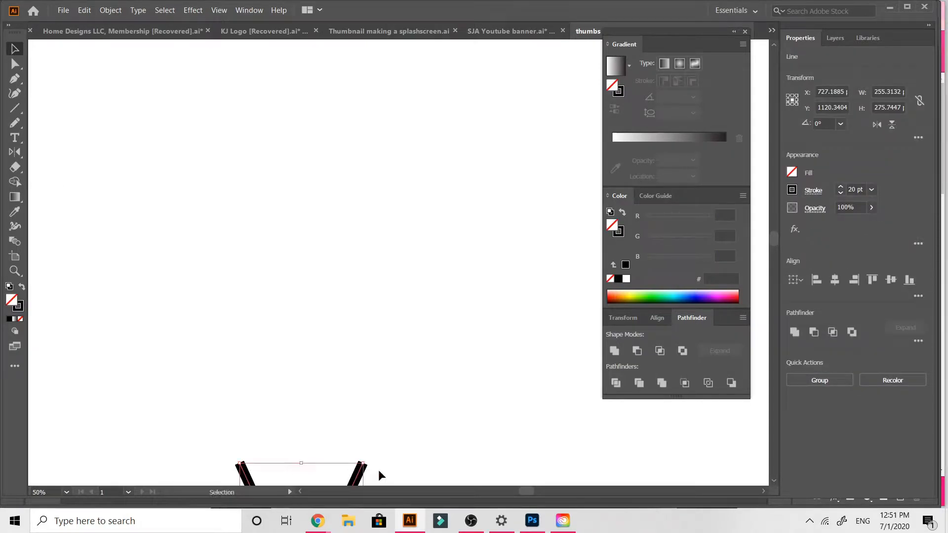
pyautogui.click(348, 349)
pyautogui.scroll(3, 349, 352)
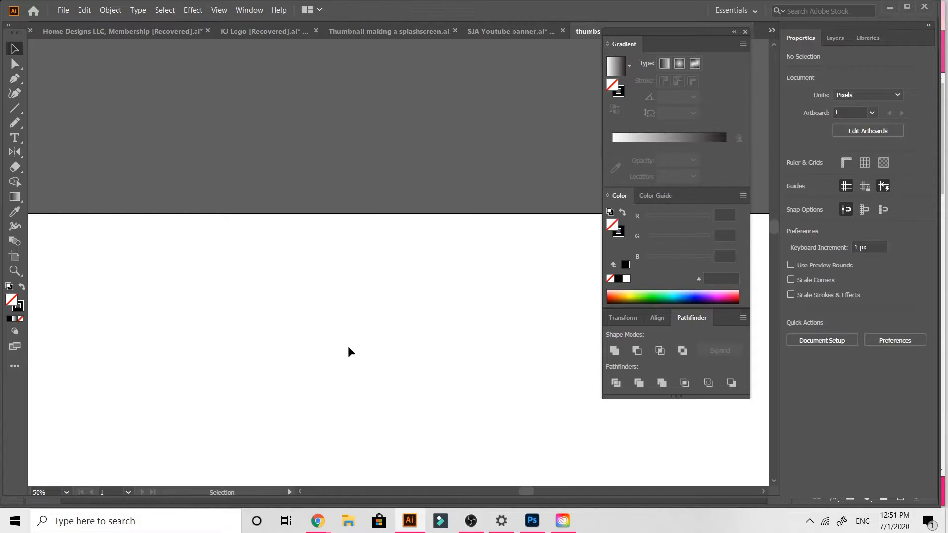
pyautogui.scroll(-3, 347, 351)
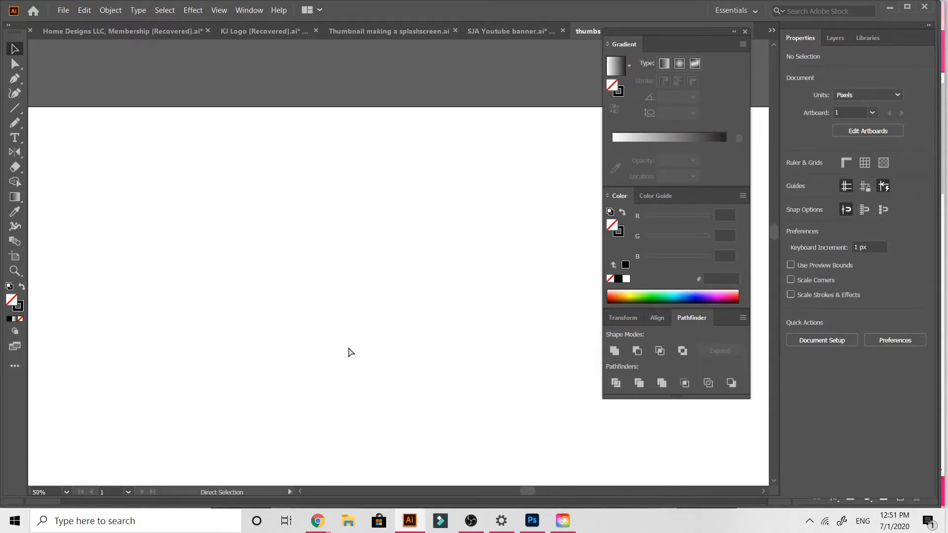
pyautogui.hotkey('ctrl', 'z')
pyautogui.click(378, 349)
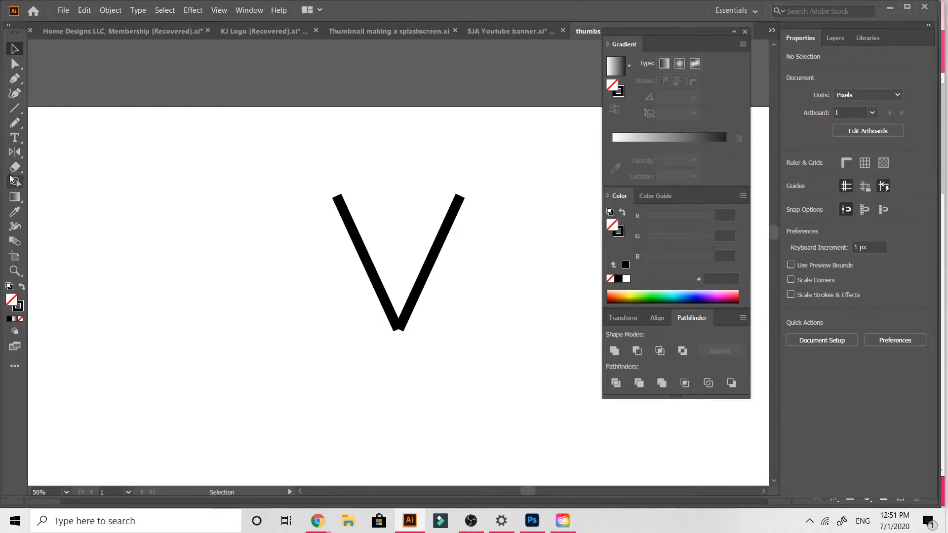
# Draw a circle about 149 px in diameter over the V's upper left end and give it a black fill without stroke.
pyautogui.moveTo(15, 108); pyautogui.dragTo(47, 122)
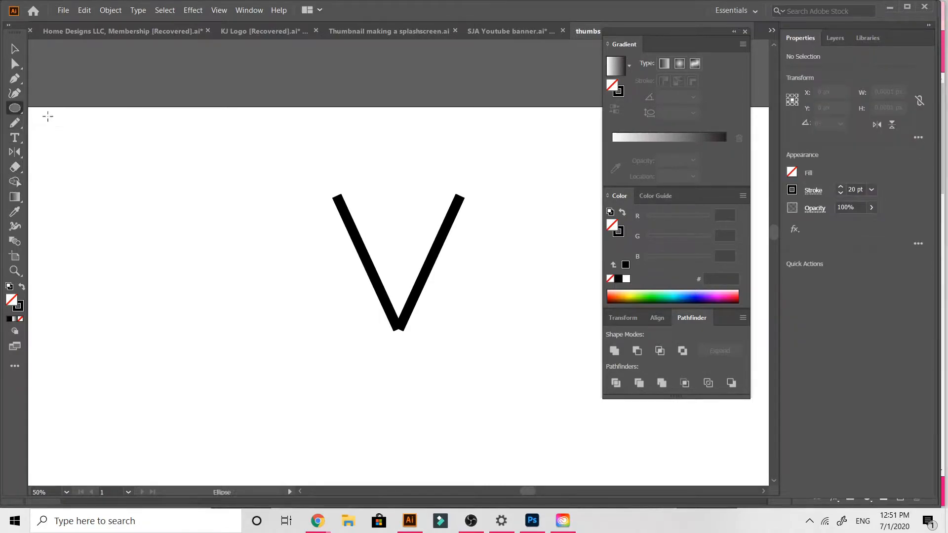
pyautogui.moveTo(333, 156)
pyautogui.mouseDown()
pyautogui.moveTo(402, 234)
pyautogui.moveTo(395, 227)
pyautogui.mouseUp()
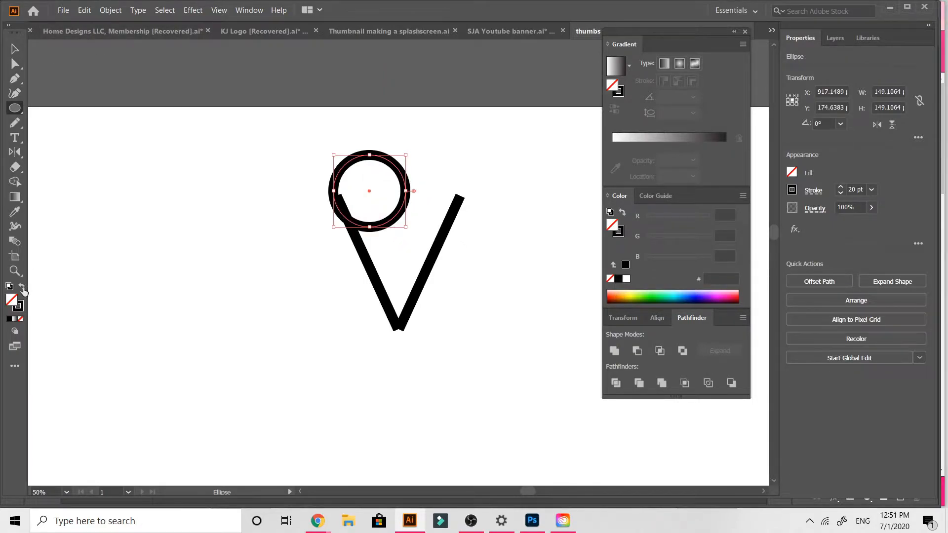
pyautogui.click(22, 288)
# Add a second black circle 149.1064 px wide and high on the empty area beside the V.
pyautogui.click(154, 307)
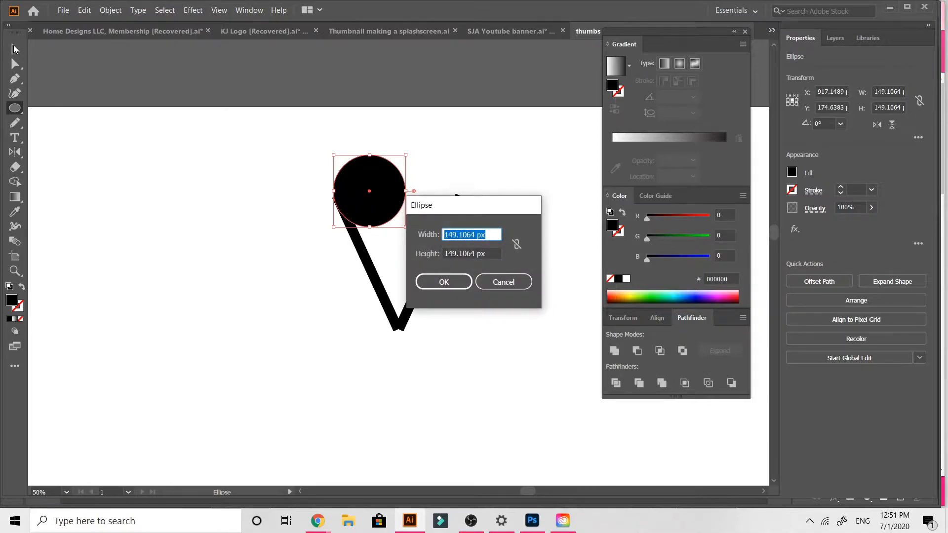
pyautogui.click(434, 281)
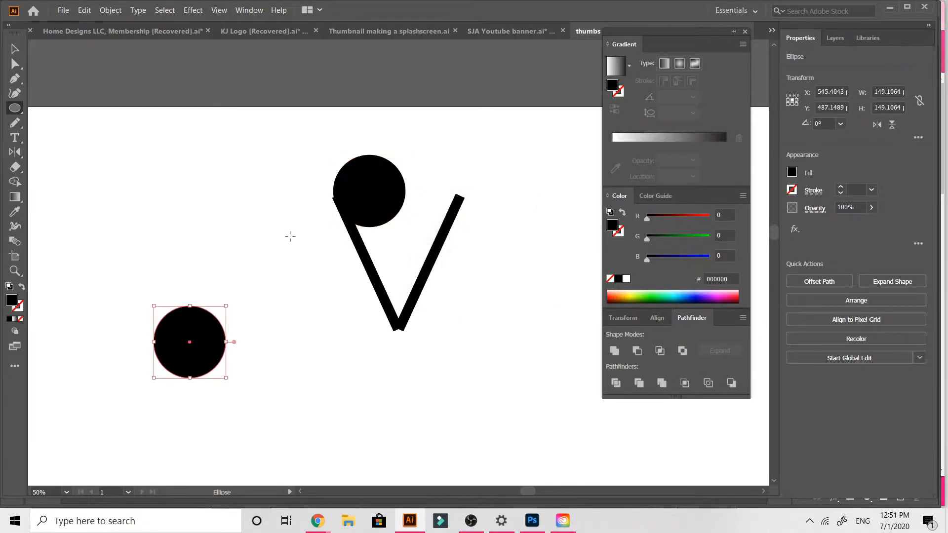
pyautogui.click(377, 199)
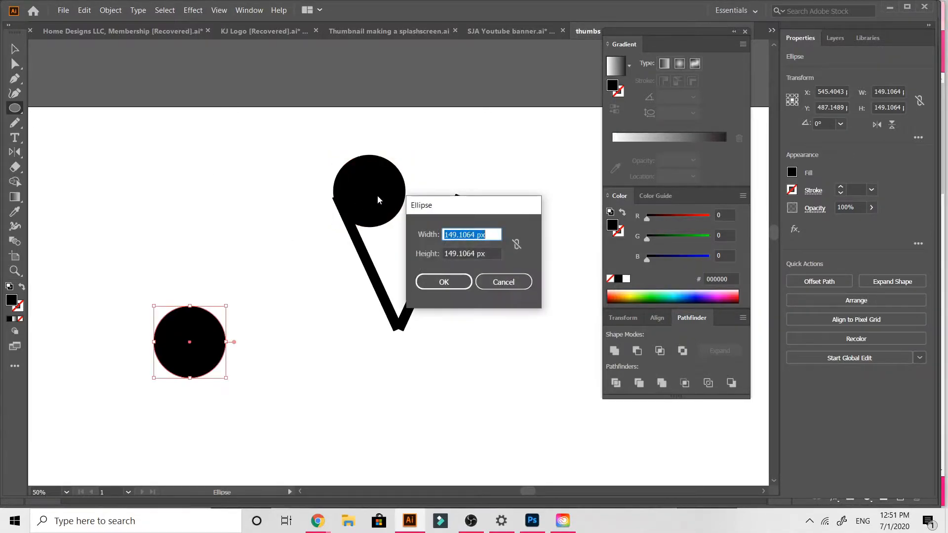
pyautogui.click(497, 289)
# Place the two black circles level and slightly overlapping over the V's upper ends, flush with its outer edges.
pyautogui.click(15, 48)
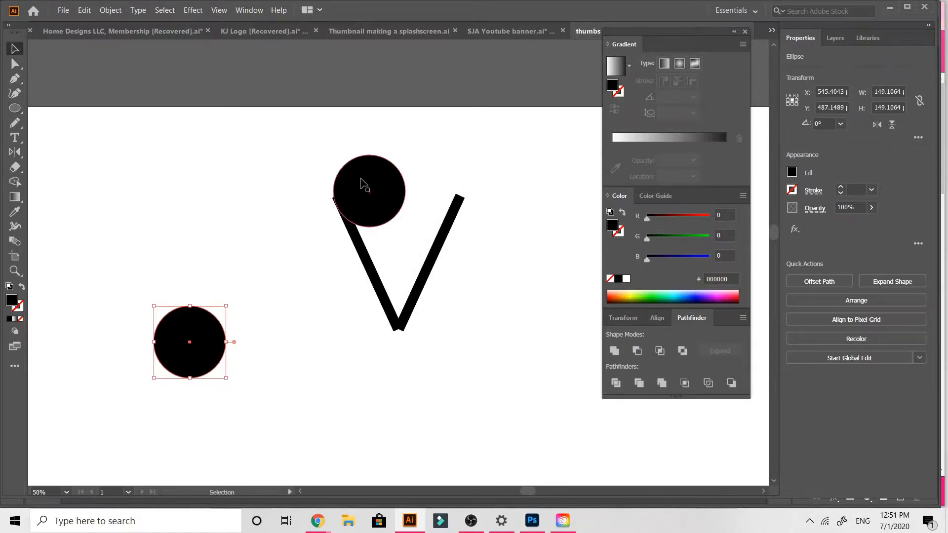
pyautogui.moveTo(364, 186); pyautogui.dragTo(362, 179)
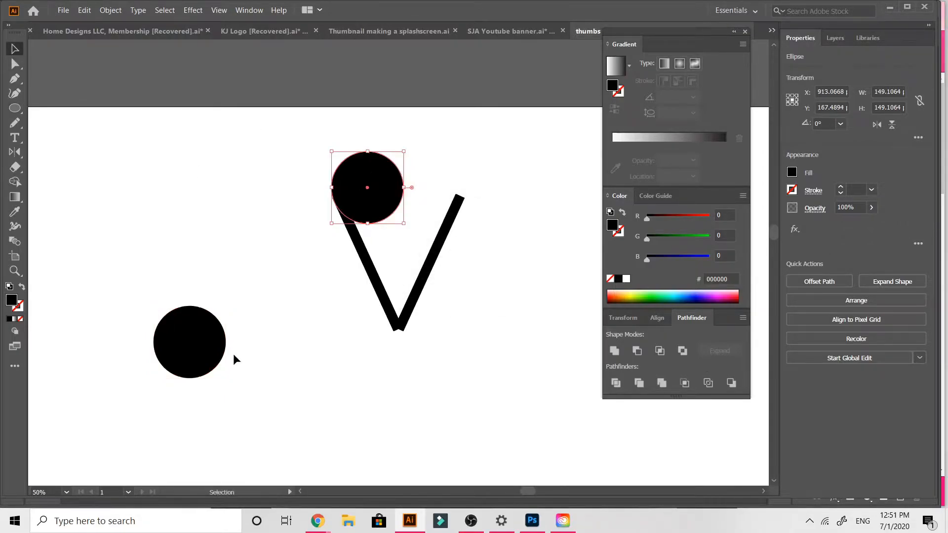
pyautogui.click(233, 354)
pyautogui.moveTo(192, 347); pyautogui.dragTo(433, 198)
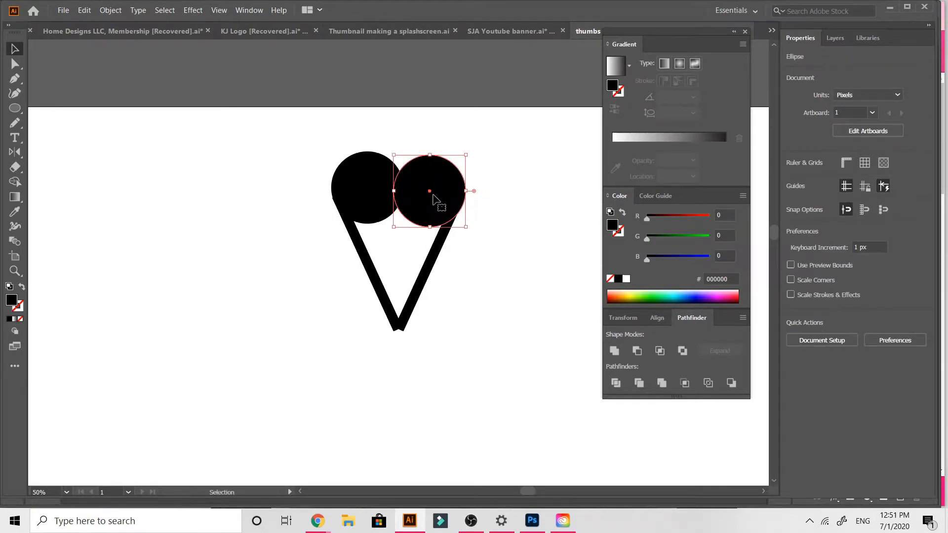
pyautogui.click(473, 257)
pyautogui.moveTo(452, 197); pyautogui.dragTo(452, 194)
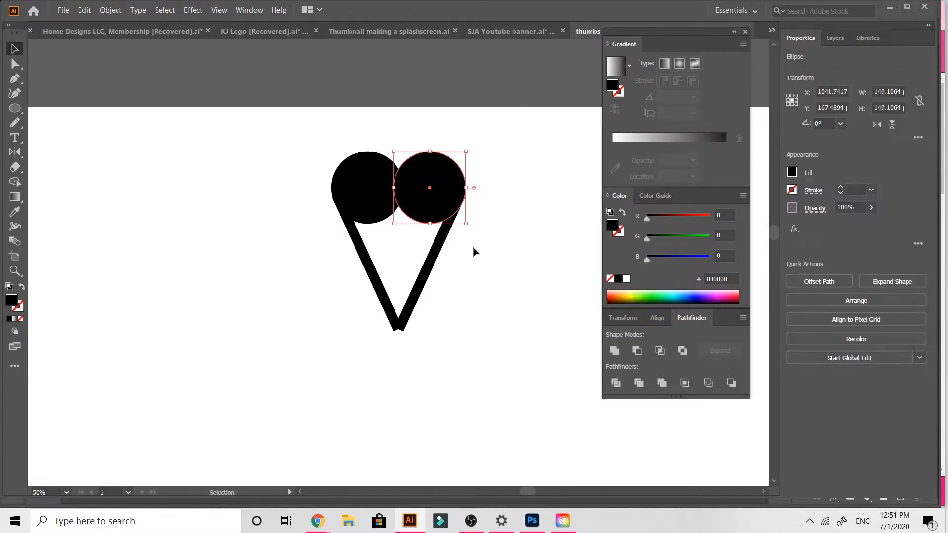
pyautogui.click(472, 279)
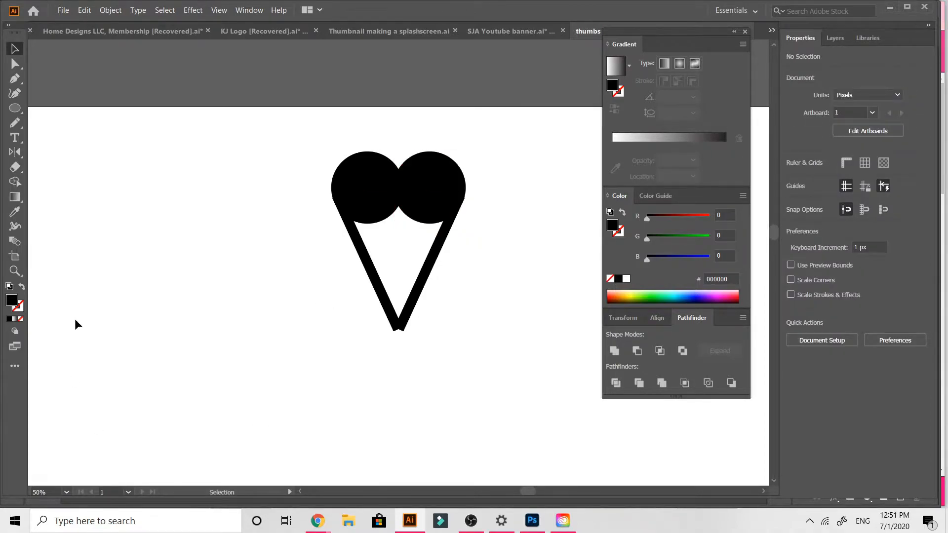
# Unite the two overlapping circles into one shape.
pyautogui.moveTo(402, 164); pyautogui.dragTo(432, 185)
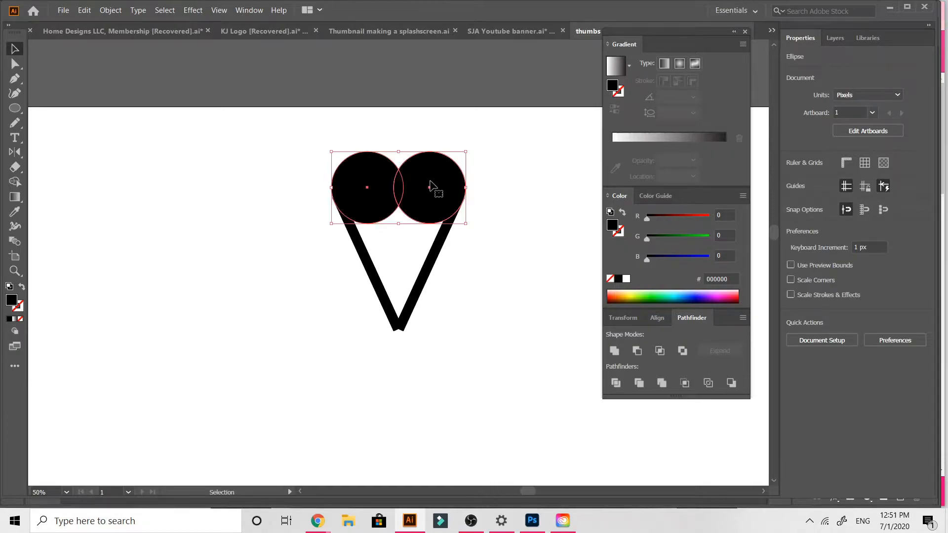
pyautogui.click(815, 332)
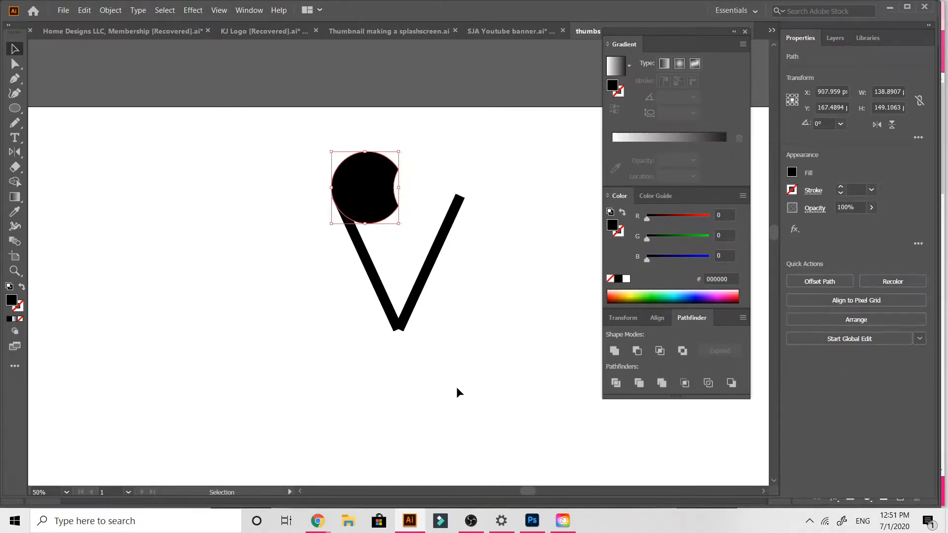
pyautogui.hotkey('ctrl', 'z')
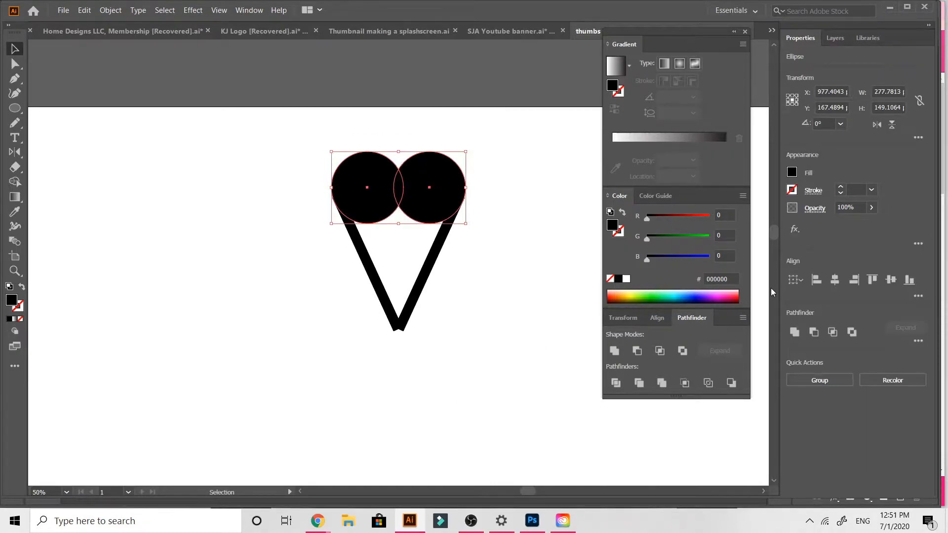
pyautogui.click(794, 333)
pyautogui.click(426, 380)
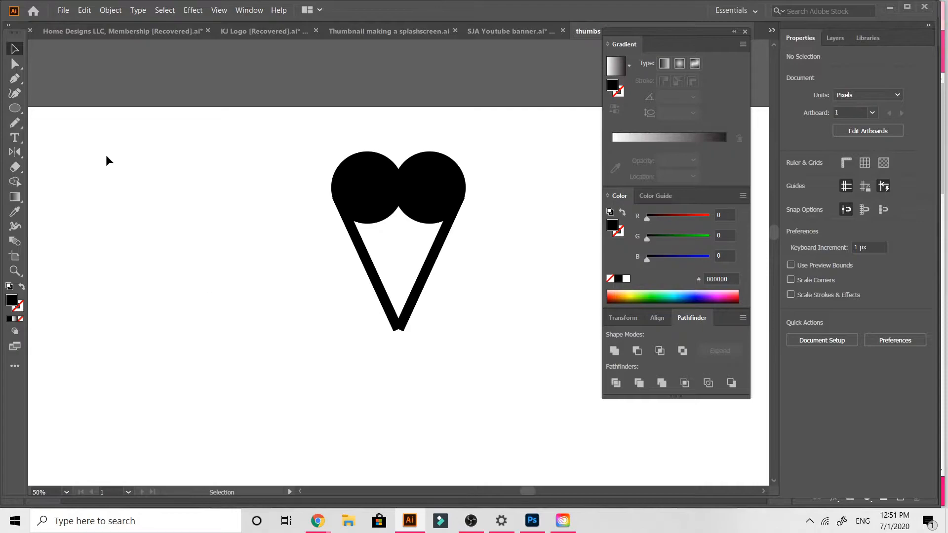
# Trace the gap between the circles and the V with the Pencil as a closed shape about 202 by 260 px, filled black.
pyautogui.click(16, 121)
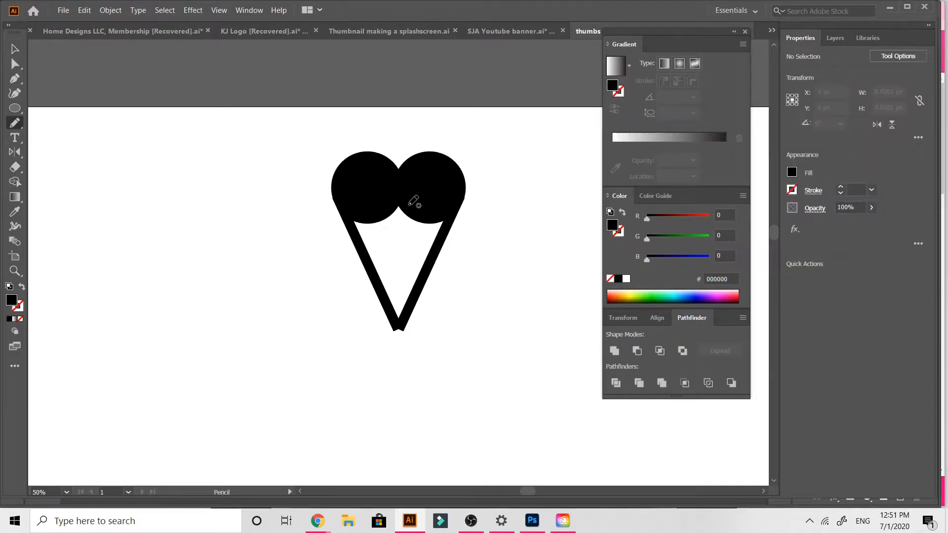
pyautogui.moveTo(352, 221)
pyautogui.mouseDown()
pyautogui.moveTo(397, 324)
pyautogui.moveTo(441, 242)
pyautogui.moveTo(441, 208)
pyautogui.moveTo(400, 196)
pyautogui.moveTo(361, 205)
pyautogui.moveTo(351, 219)
pyautogui.mouseUp()
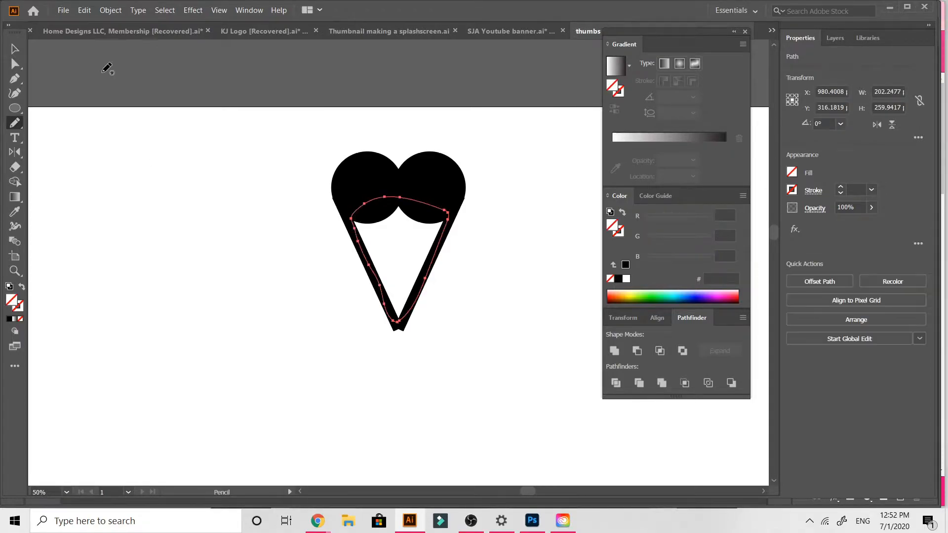
pyautogui.click(14, 51)
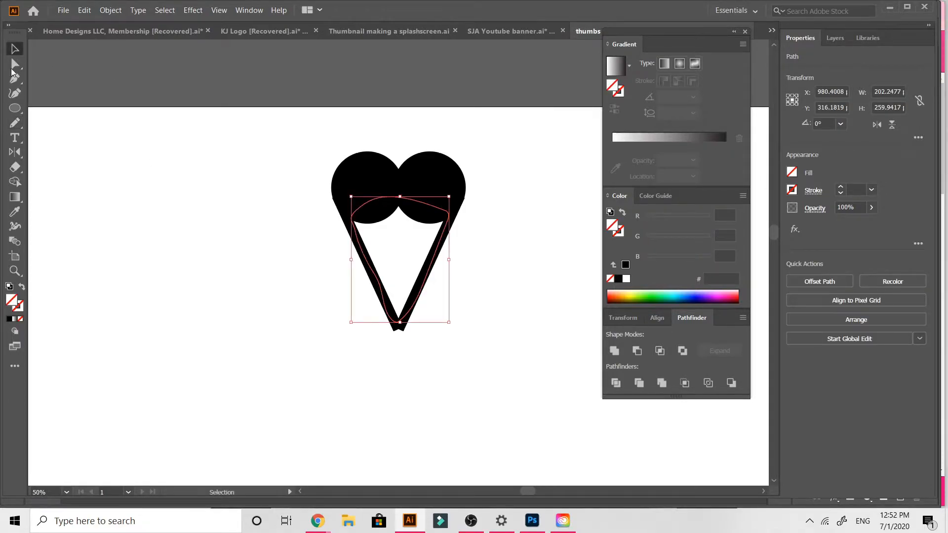
pyautogui.click(9, 320)
pyautogui.click(270, 323)
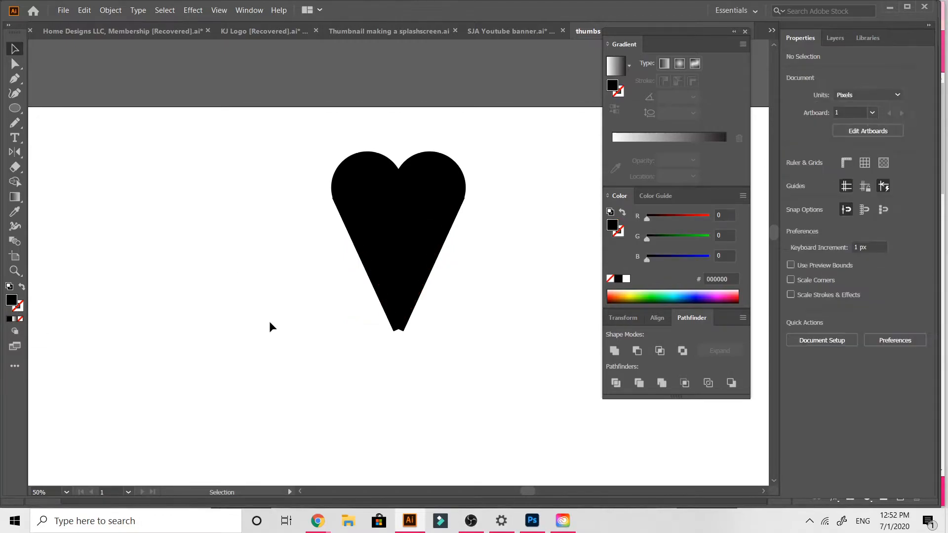
# Reshape the traced filler's lower end by pulling its tip anchor below the V's notch and aligning its right curve with the right arm.
pyautogui.hotkey('ctrl', '=')
pyautogui.hotkey('ctrl', '=')
pyautogui.hotkey('ctrl', '=')
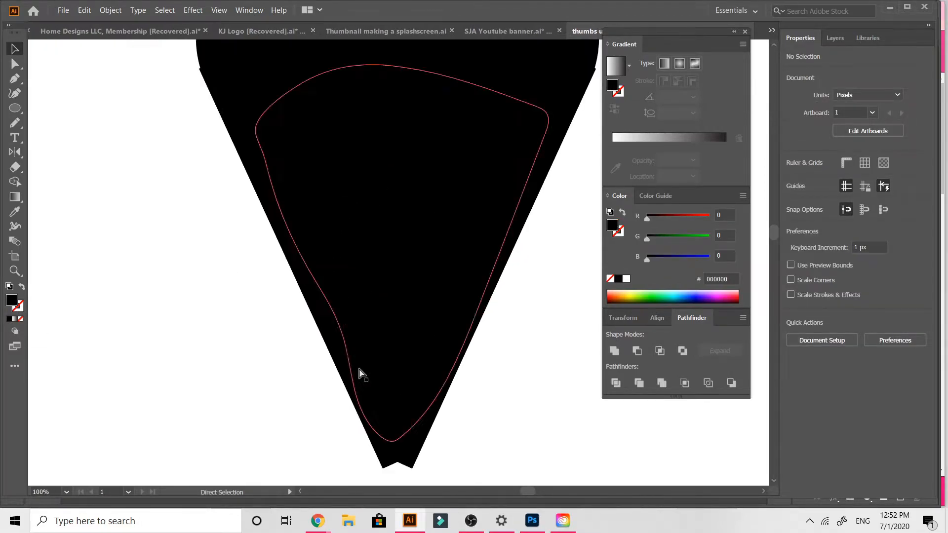
pyautogui.click(361, 380)
pyautogui.press('a')
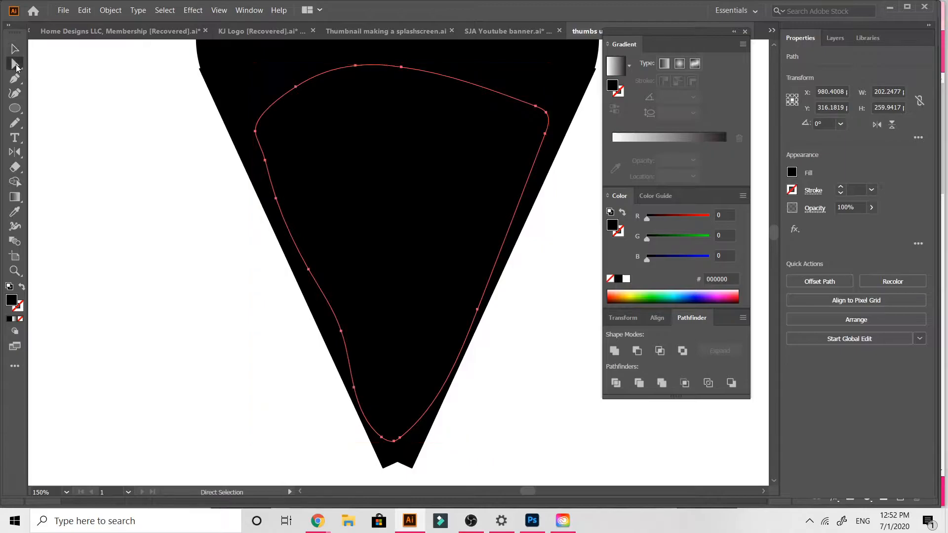
pyautogui.scroll(-5, 326, 401)
pyautogui.moveTo(394, 274); pyautogui.dragTo(395, 325)
pyautogui.moveTo(400, 275); pyautogui.dragTo(408, 306)
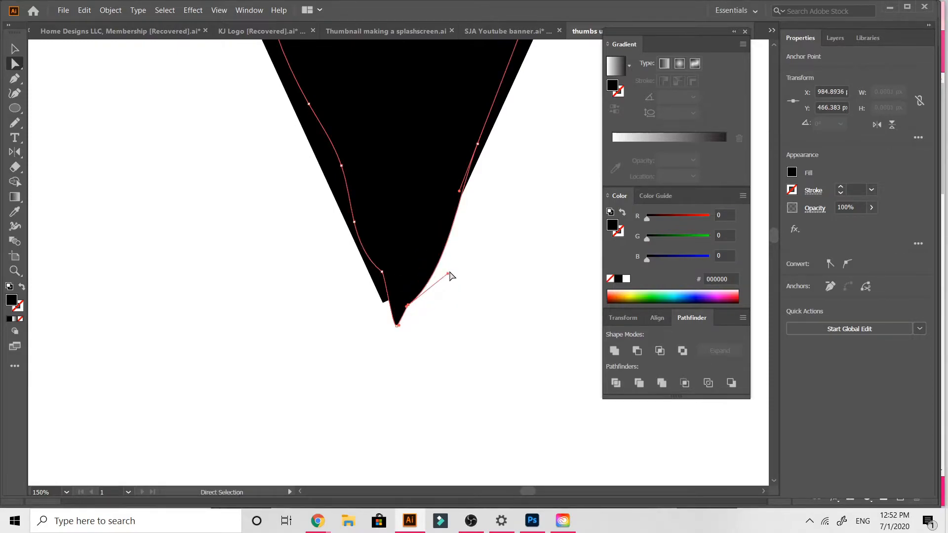
pyautogui.moveTo(446, 274); pyautogui.dragTo(428, 275)
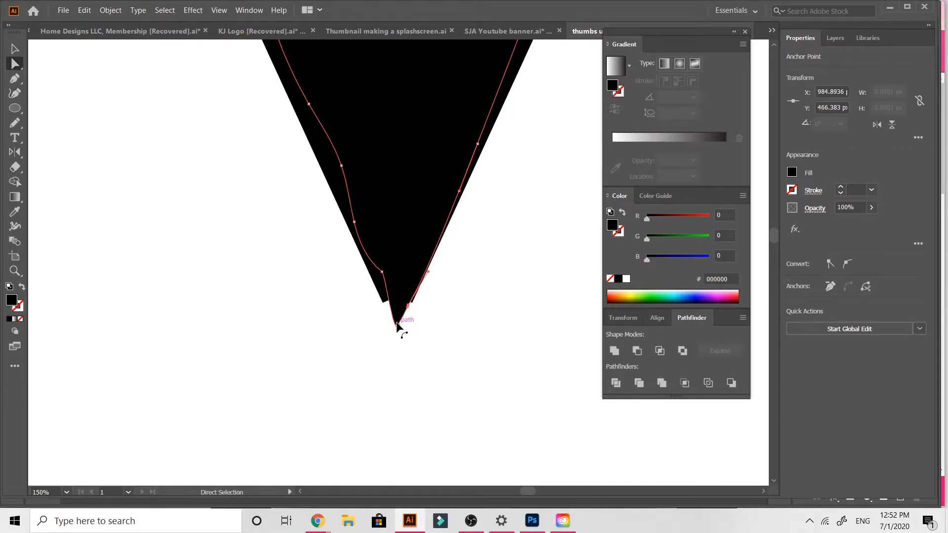
# Refine the filler's tip by moving its side anchors to the ends of both arms and adjusting the left anchor's handle.
pyautogui.moveTo(397, 325); pyautogui.dragTo(412, 307)
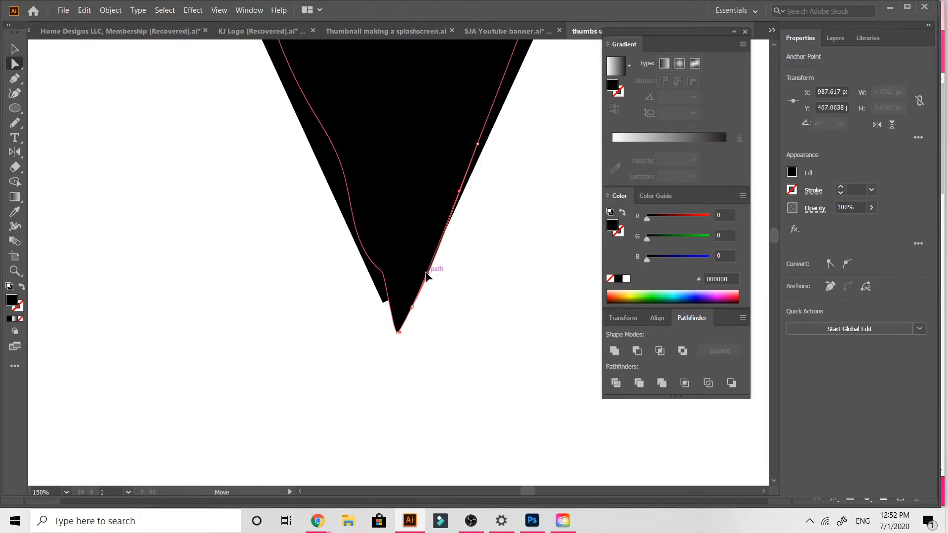
pyautogui.moveTo(383, 273); pyautogui.dragTo(384, 304)
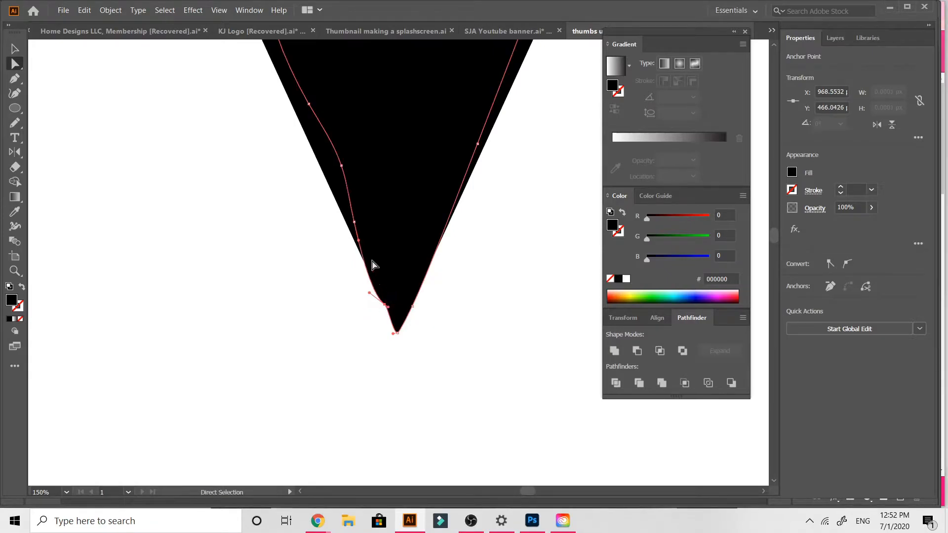
pyautogui.moveTo(369, 293); pyautogui.dragTo(377, 292)
pyautogui.hotkey('ctrl', '-')
pyautogui.hotkey('ctrl', '-')
pyautogui.hotkey('ctrl', '-')
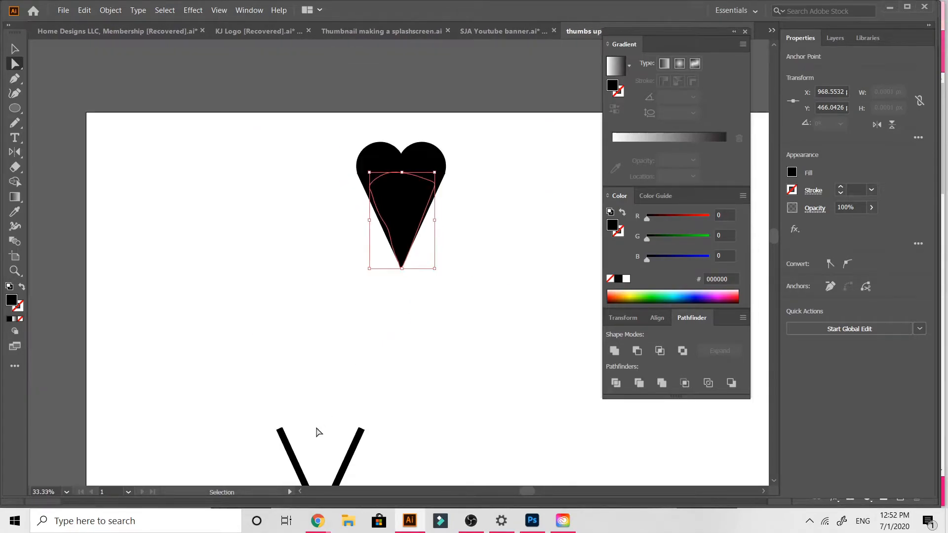
# Group the united circles, the filler shape and the two V lines into one heart.
pyautogui.click(133, 197)
pyautogui.scroll(5, 135, 198)
pyautogui.hotkey('ctrl', '+')
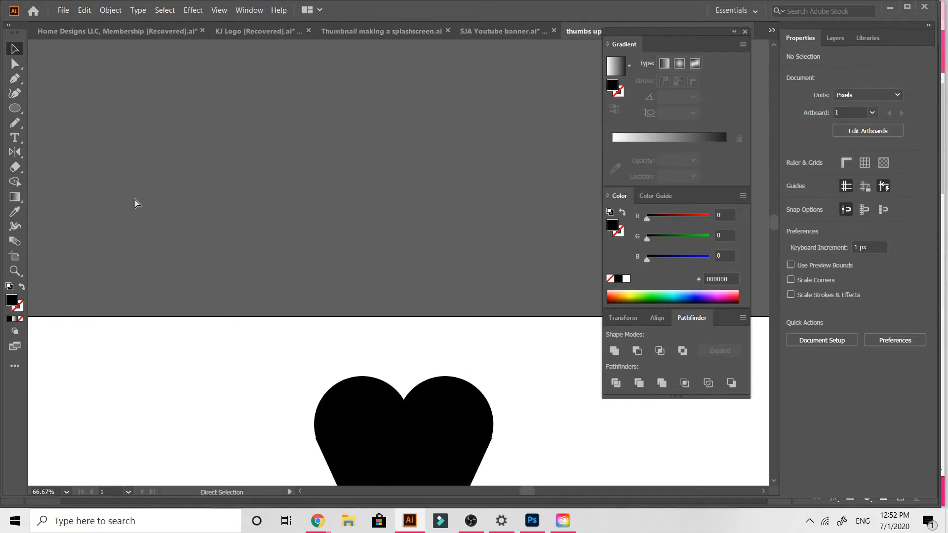
pyautogui.scroll(-5, 135, 198)
pyautogui.scroll(-1, 144, 278)
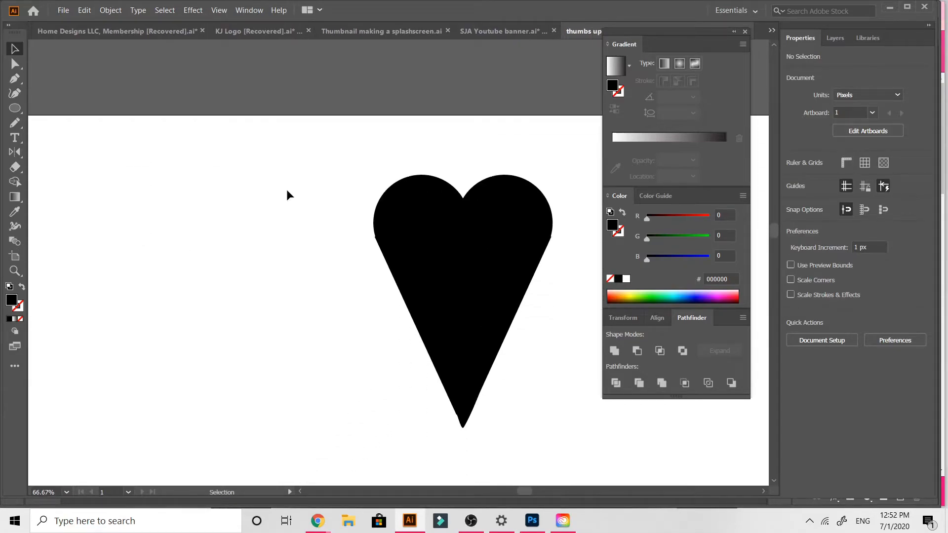
pyautogui.moveTo(358, 208); pyautogui.dragTo(547, 396)
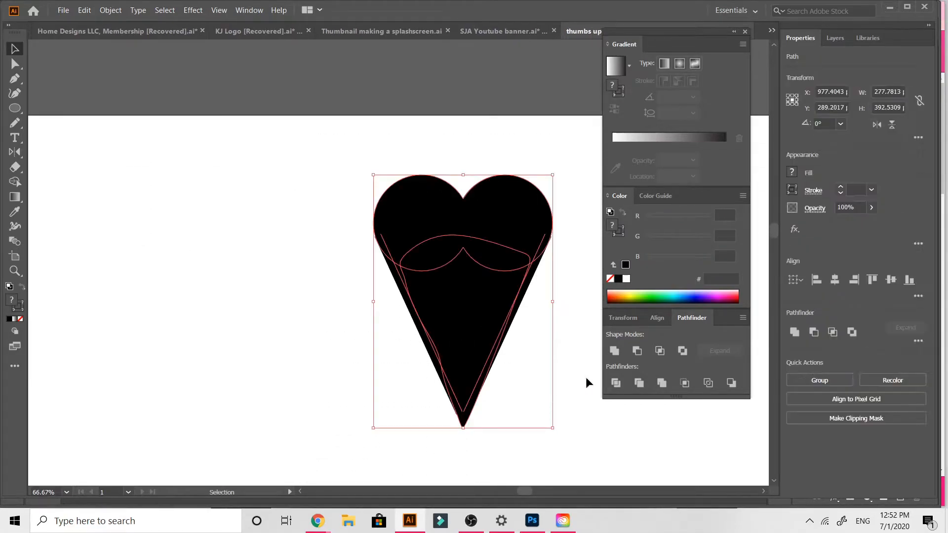
pyautogui.click(814, 332)
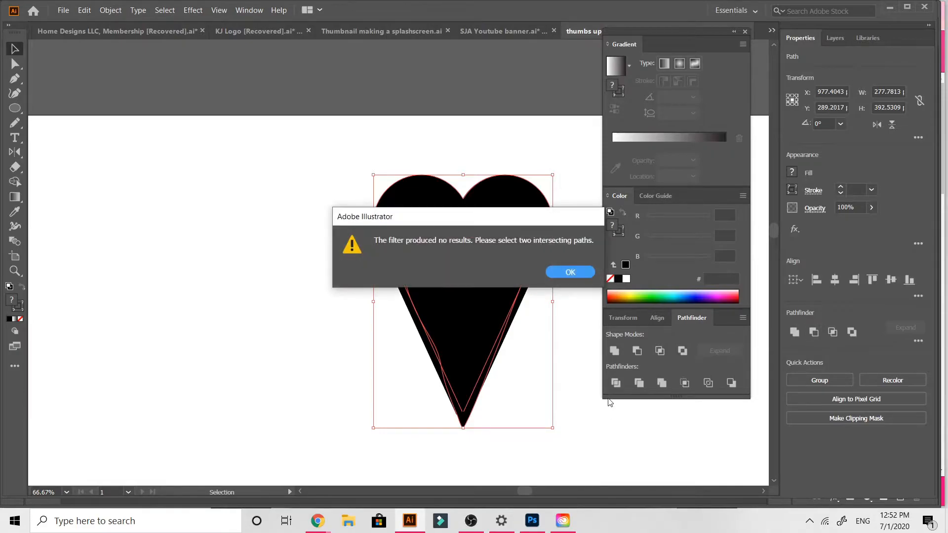
pyautogui.click(571, 272)
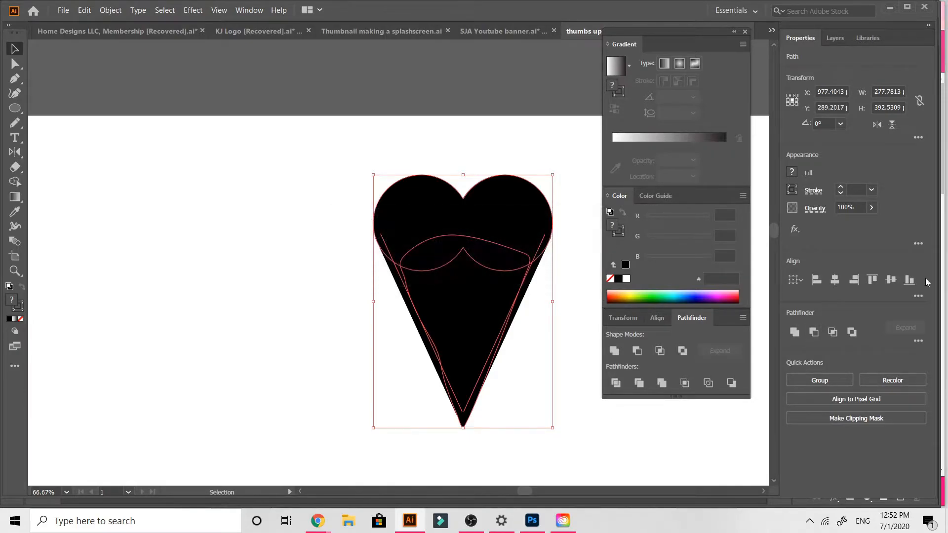
pyautogui.rightClick(483, 265)
pyautogui.click(505, 328)
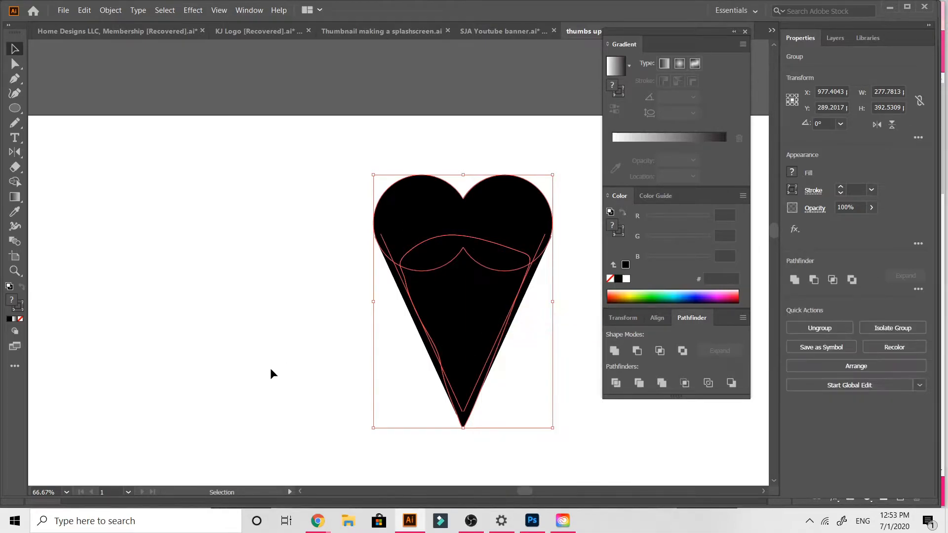
pyautogui.click(267, 369)
# Move the grouped heart down and to the left, just above the plain V.
pyautogui.scroll(-3, 267, 368)
pyautogui.rightClick(268, 374)
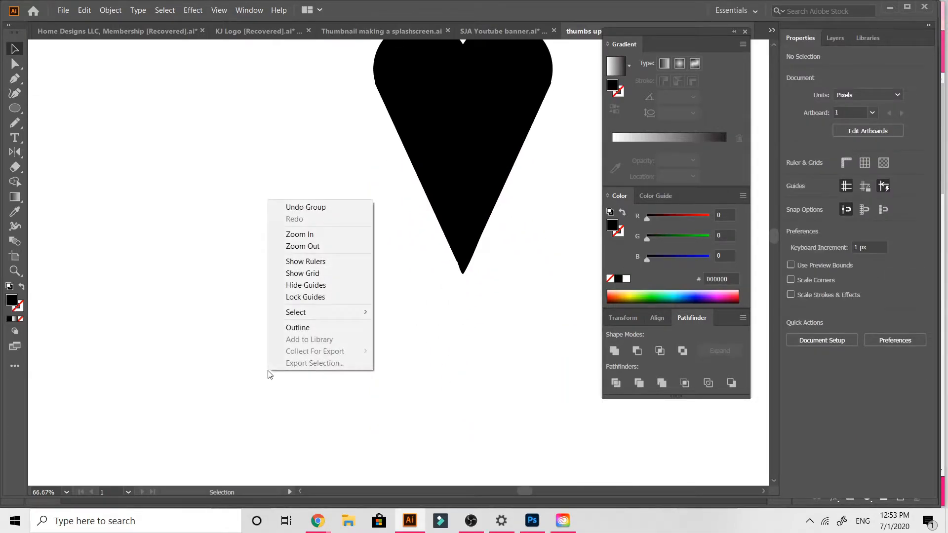
pyautogui.click(206, 339)
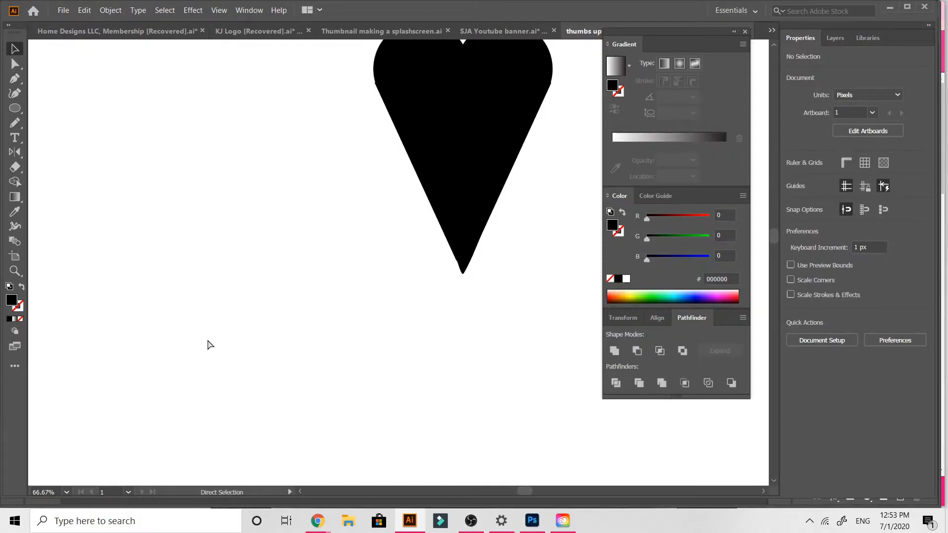
pyautogui.hotkey('ctrl', '-')
pyautogui.hotkey('ctrl', '-')
pyautogui.hotkey('ctrl', '-')
pyautogui.moveTo(438, 215); pyautogui.dragTo(346, 309)
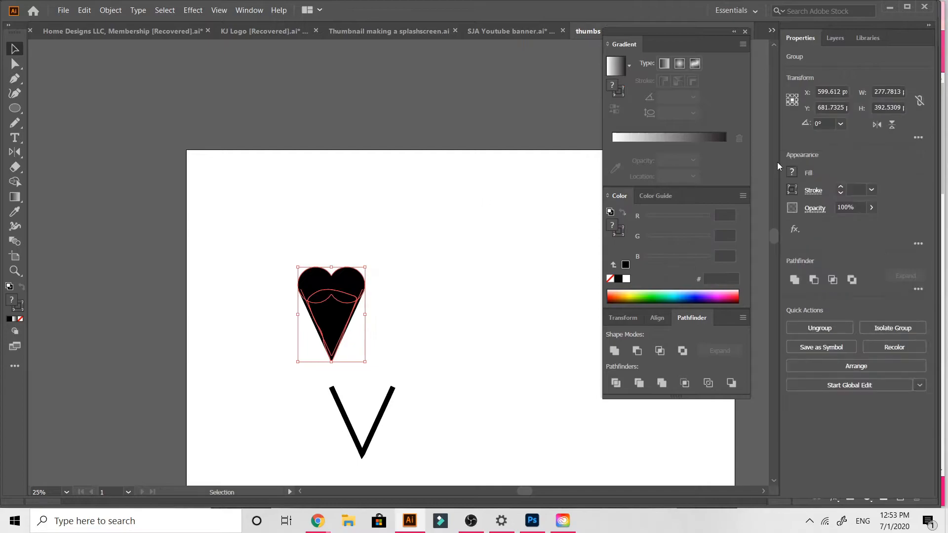
# Lower the heart group's opacity to 52%.
pyautogui.click(872, 208)
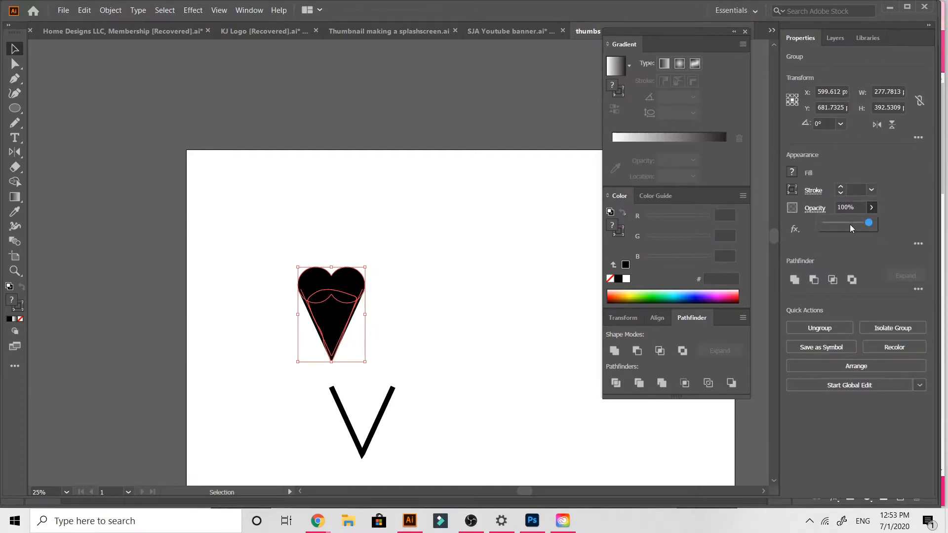
pyautogui.moveTo(850, 225); pyautogui.dragTo(847, 223)
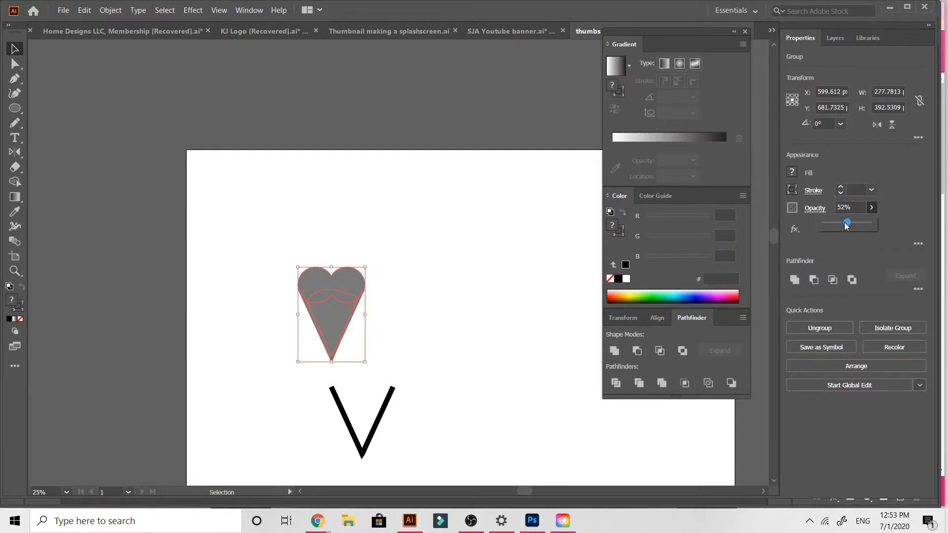
pyautogui.click(535, 411)
# Try to move the plain V's two lines onto the heart, and undo the move.
pyautogui.click(394, 437)
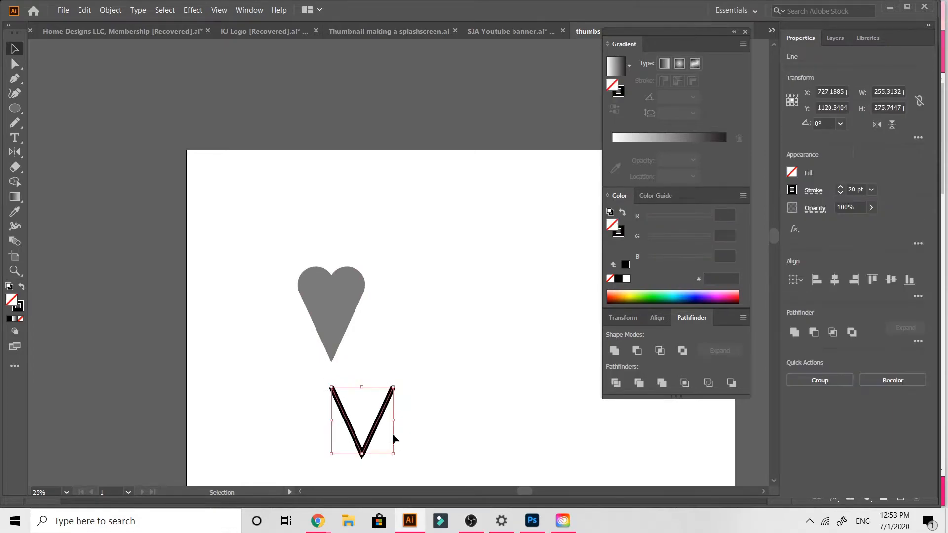
pyautogui.moveTo(377, 423); pyautogui.dragTo(357, 328)
pyautogui.click(420, 380)
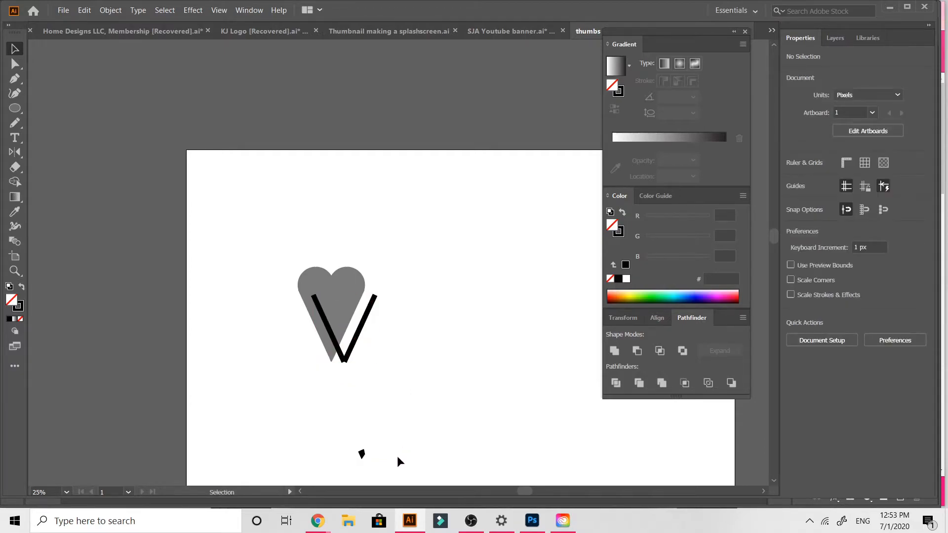
pyautogui.hotkey('ctrl', 'z')
# Group all parts of the plain V below the heart, including its tip.
pyautogui.moveTo(307, 393); pyautogui.dragTo(408, 461)
pyautogui.rightClick(374, 438)
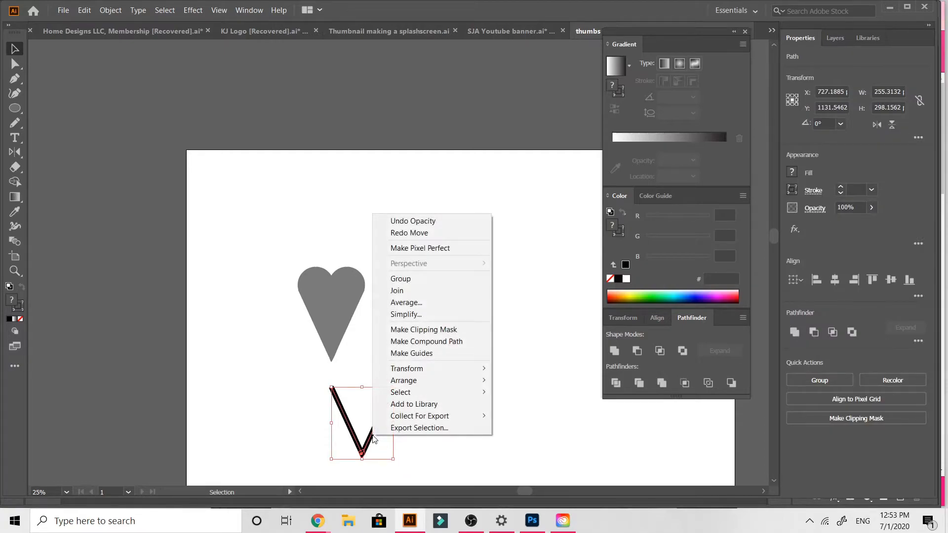
pyautogui.click(427, 275)
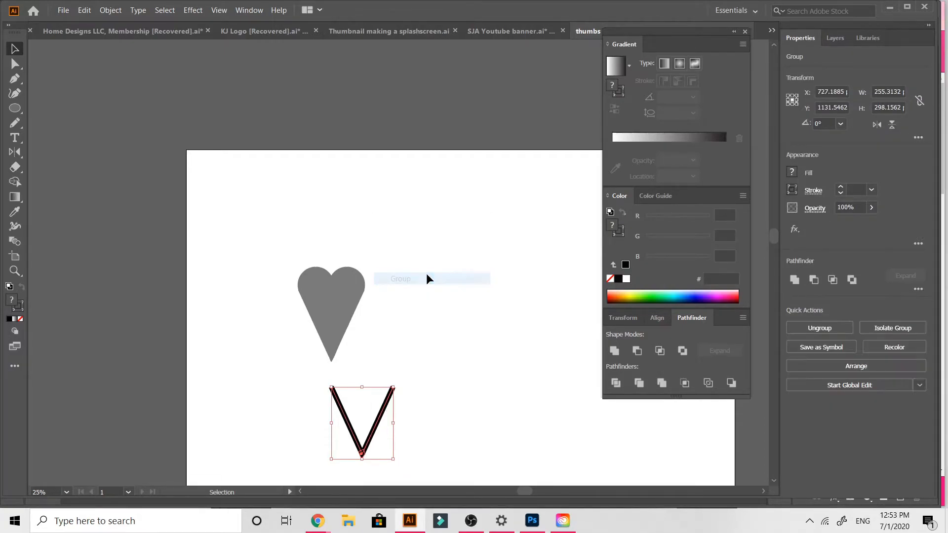
pyautogui.click(411, 393)
# Move the grouped V over the heart, offset to the right so its tip sits just beside the heart's tip.
pyautogui.moveTo(381, 418); pyautogui.dragTo(375, 310)
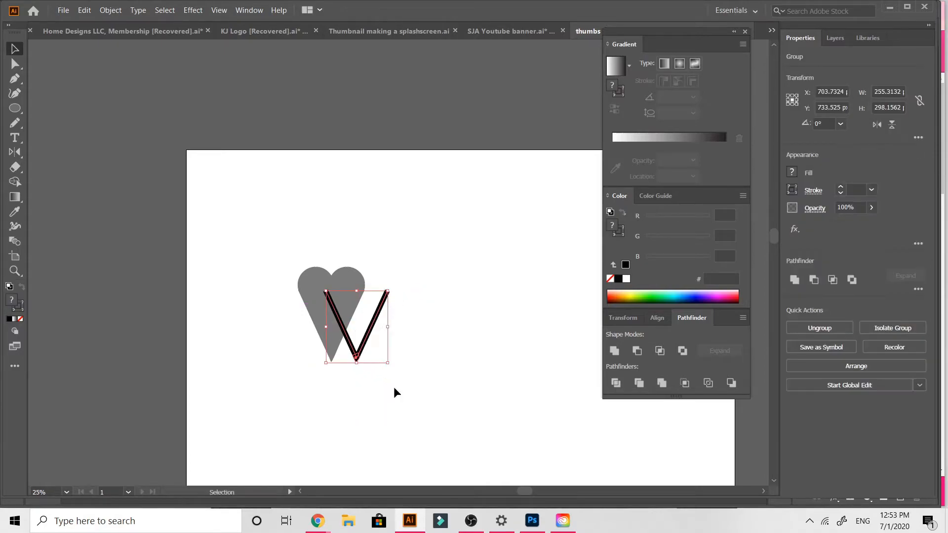
pyautogui.click(392, 428)
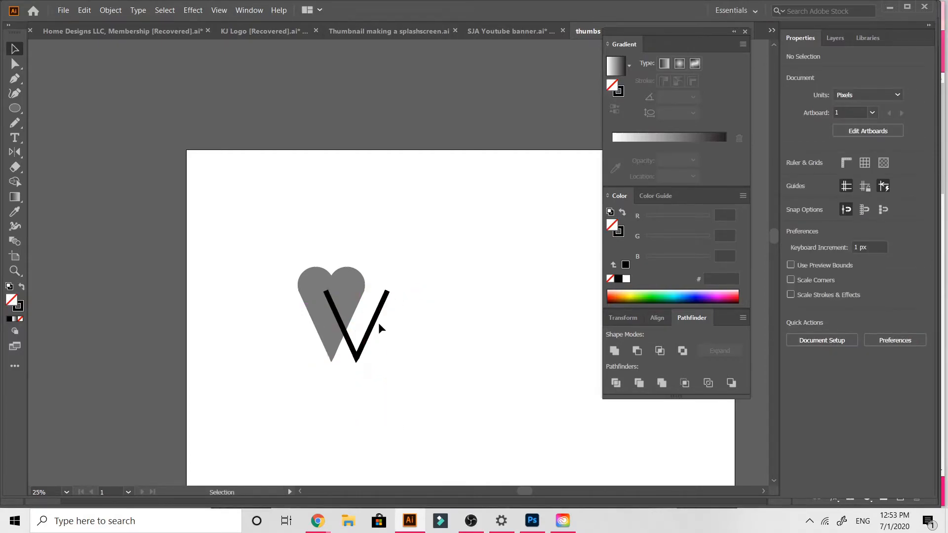
pyautogui.moveTo(374, 323); pyautogui.dragTo(362, 318)
pyautogui.click(394, 413)
# Add the text ERMONT beside the V and place it against the V's base so both read as Vermont.
pyautogui.hscroll(5, 394, 413)
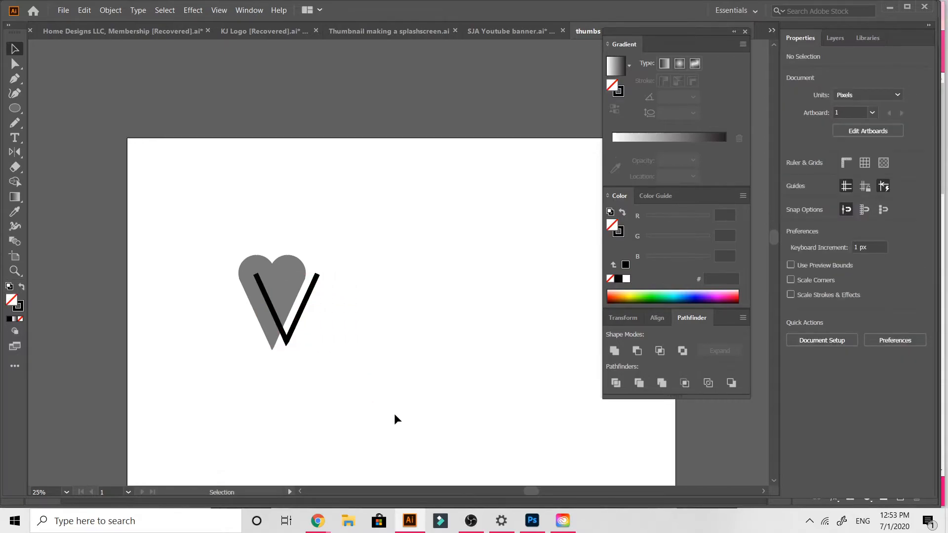
pyautogui.click(15, 138)
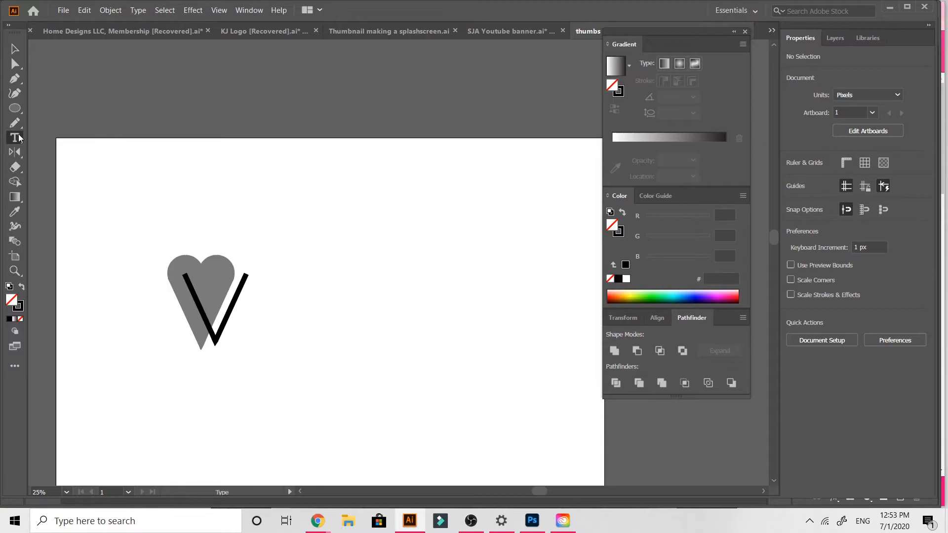
pyautogui.moveTo(259, 276); pyautogui.dragTo(484, 359)
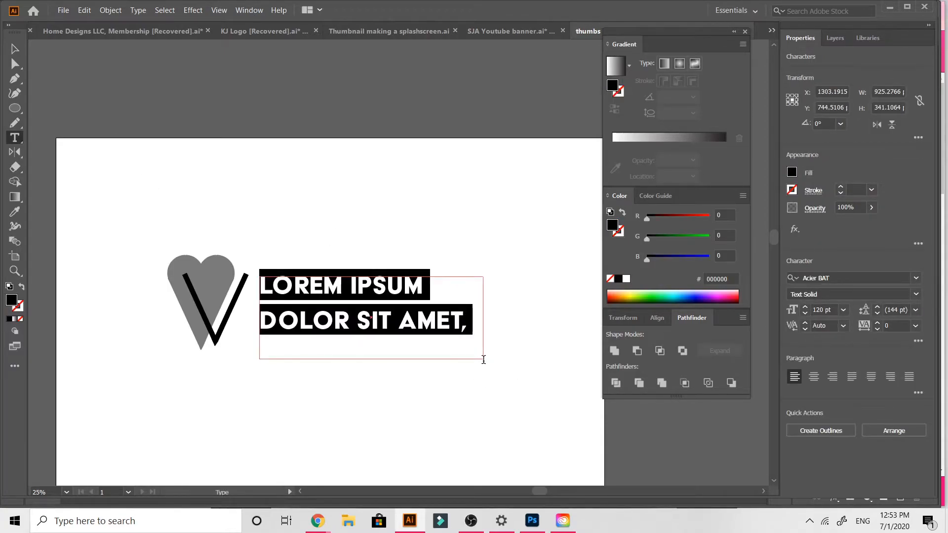
pyautogui.write('E')
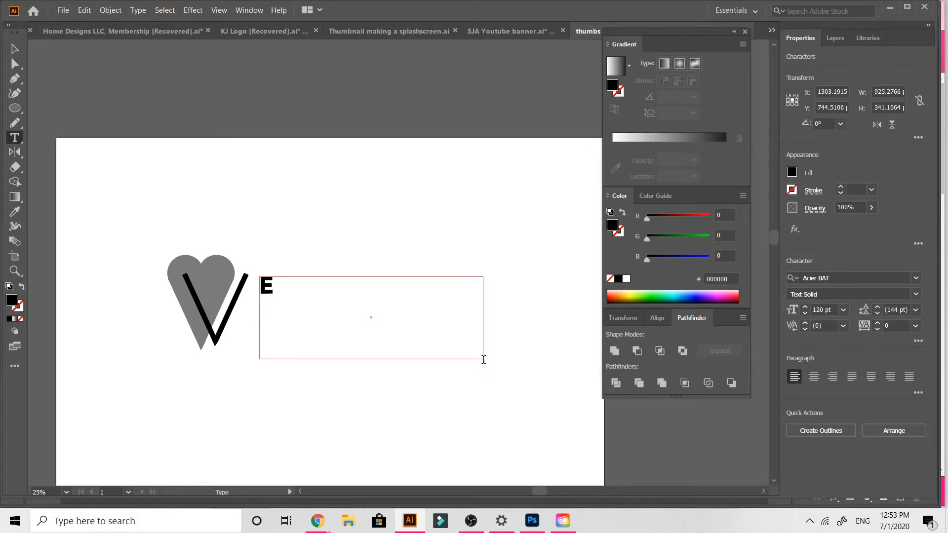
pyautogui.write('RMON')
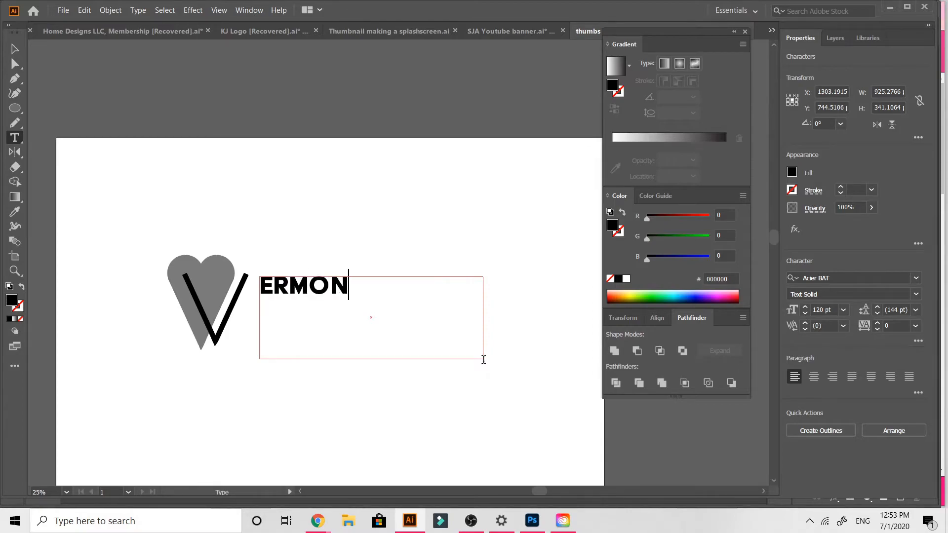
pyautogui.write('T')
pyautogui.press('Escape')
pyautogui.moveTo(274, 291); pyautogui.dragTo(255, 338)
pyautogui.click(209, 419)
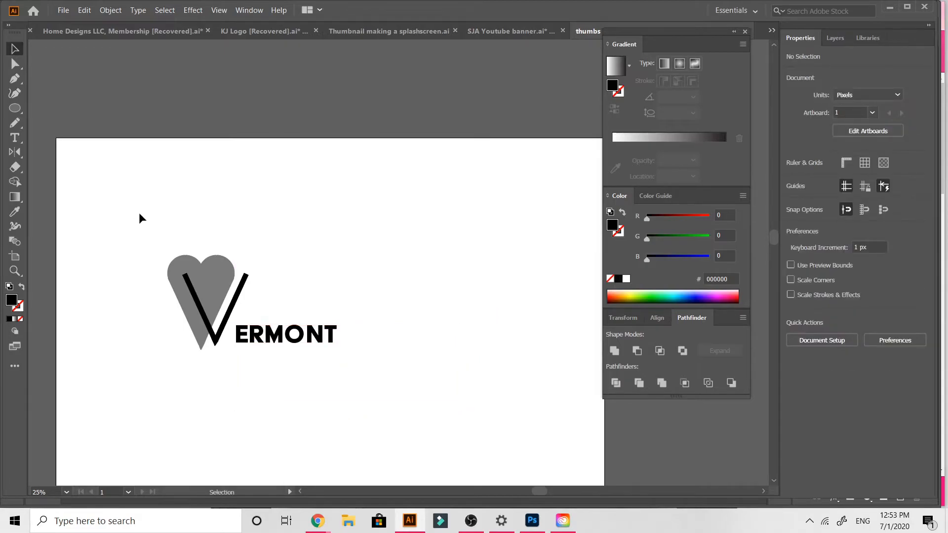
# Scale the heart and V down together and move them right, close against the ERMONT text.
pyautogui.moveTo(148, 239); pyautogui.dragTo(220, 292)
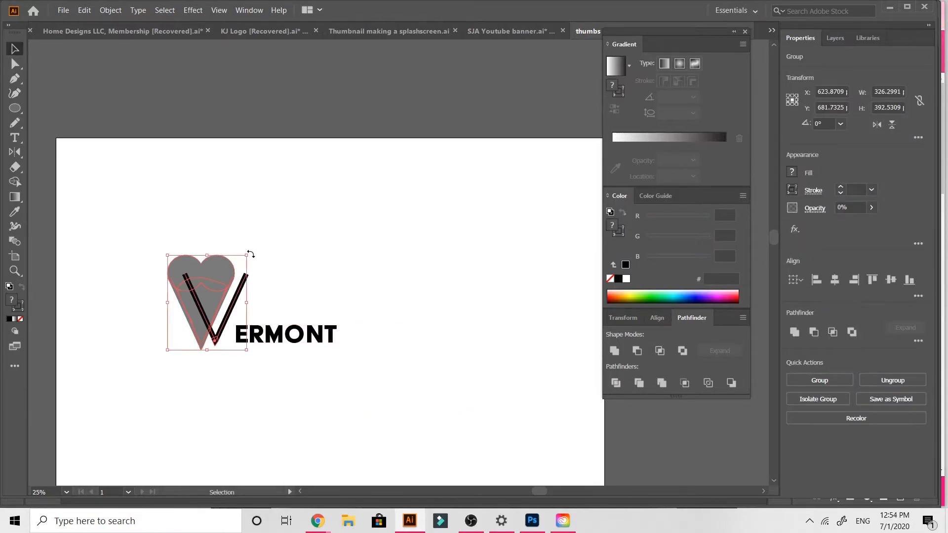
pyautogui.moveTo(248, 255); pyautogui.dragTo(226, 282)
pyautogui.click(218, 431)
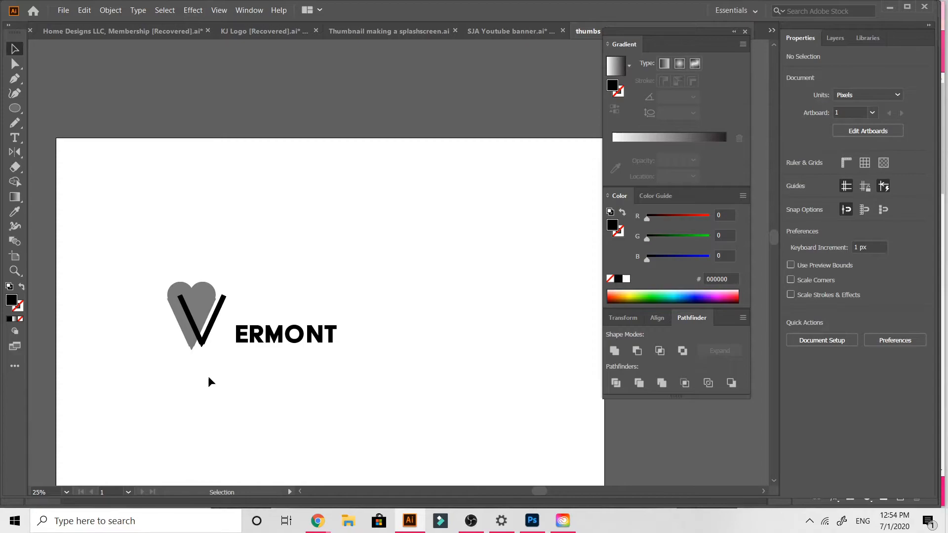
pyautogui.moveTo(206, 334); pyautogui.dragTo(214, 336)
pyautogui.hotkey('ctrl', 'z')
pyautogui.press('v')
pyautogui.moveTo(149, 244); pyautogui.dragTo(208, 327)
pyautogui.moveTo(199, 292); pyautogui.dragTo(215, 294)
pyautogui.click(198, 404)
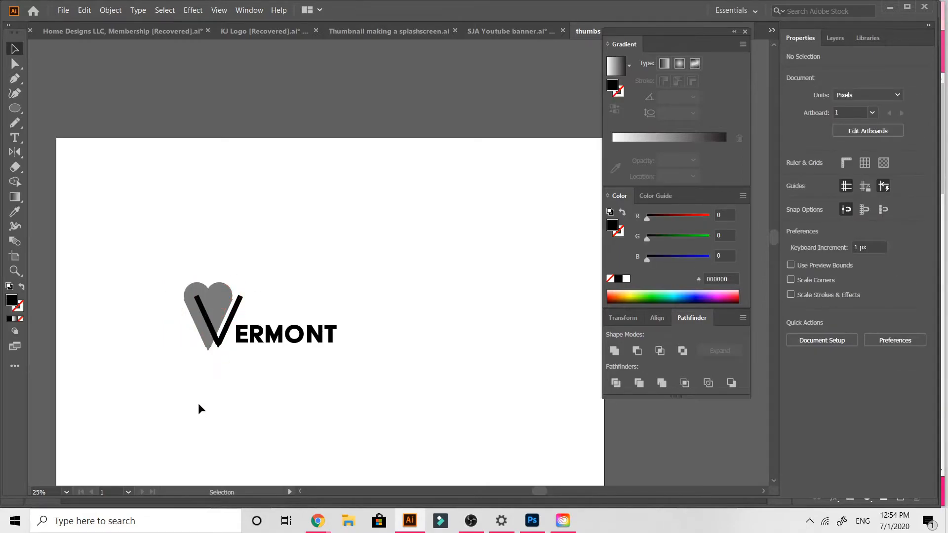
# Move the WORKWRIGHT VERMONT fist logo up and left, just below the heart logo.
pyautogui.scroll(-10, 85, 395)
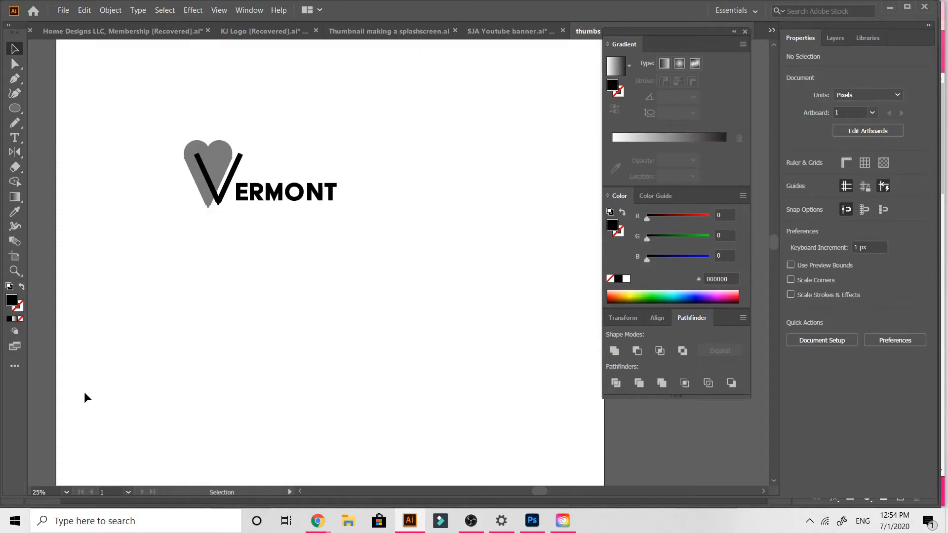
pyautogui.scroll(6, 85, 393)
pyautogui.scroll(-2, 85, 394)
pyautogui.press('a')
pyautogui.hotkey('ctrl', '-')
pyautogui.press('v')
pyautogui.moveTo(385, 312); pyautogui.dragTo(279, 281)
pyautogui.click(280, 364)
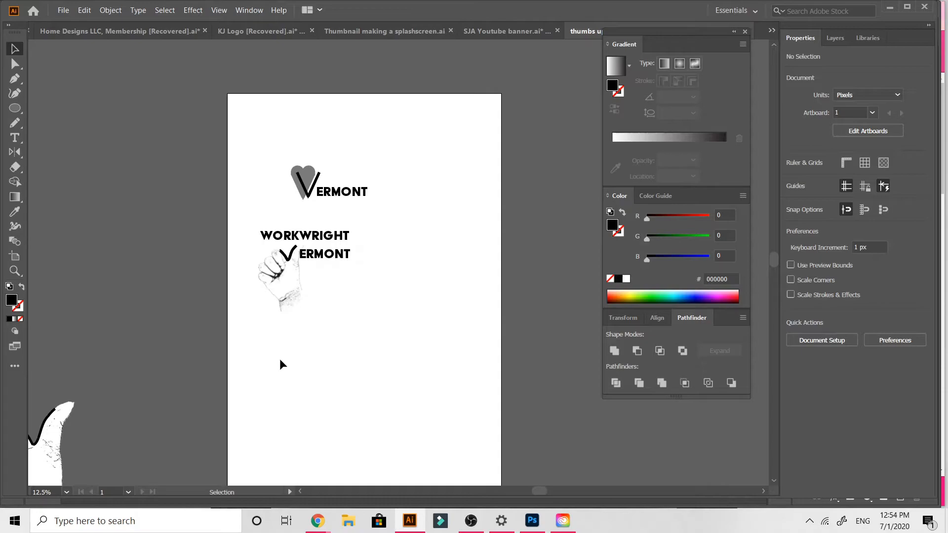
pyautogui.moveTo(230, 218); pyautogui.dragTo(334, 305)
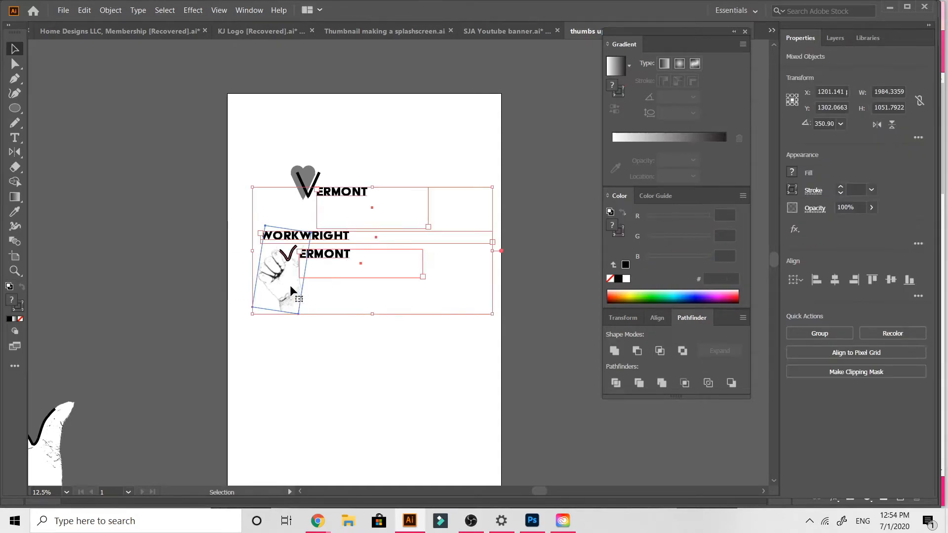
pyautogui.click(276, 366)
# Undo the recent moves and scaling back to the newly added ERMONT text, and redo the text's move to the V's base.
pyautogui.press('a')
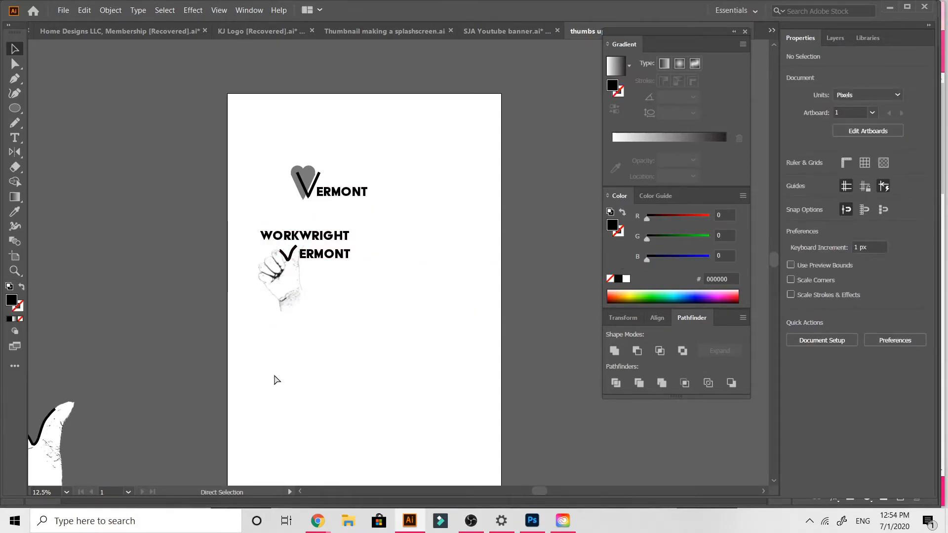
pyautogui.hotkey('ctrl', 'z')
pyautogui.hotkey('ctrl', 'z')
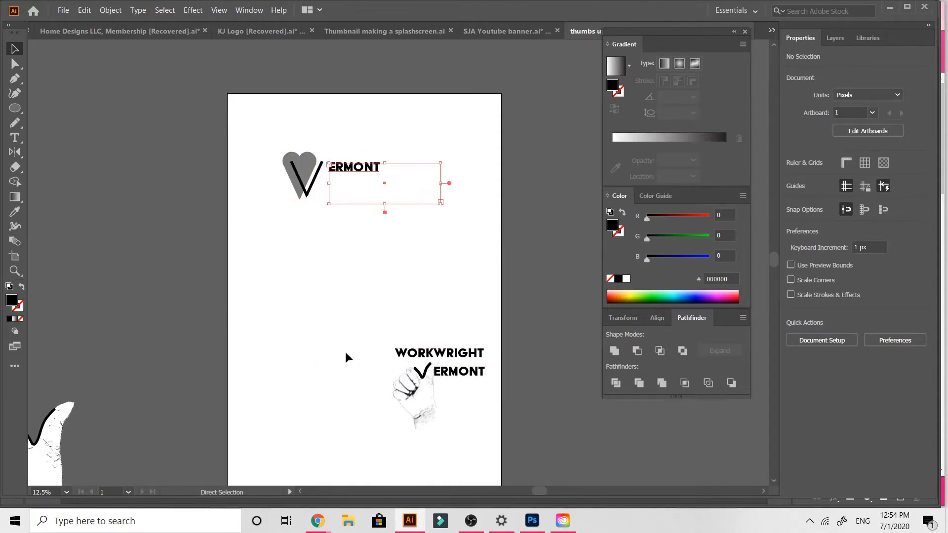
pyautogui.click(84, 10)
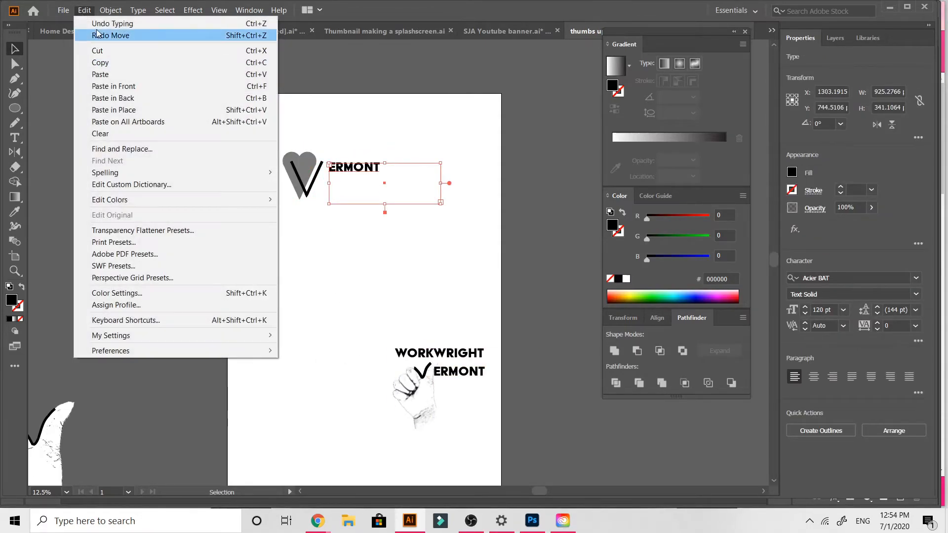
pyautogui.click(97, 36)
# Move the WORKWRIGHT VERMONT fist logo up and left, leaving a gap below the heart logo.
pyautogui.click(167, 225)
pyautogui.moveTo(354, 325)
pyautogui.mouseDown()
pyautogui.moveTo(414, 396)
pyautogui.moveTo(333, 355)
pyautogui.moveTo(348, 328)
pyautogui.mouseUp()
pyautogui.click(386, 385)
pyautogui.scroll(-4, 386, 385)
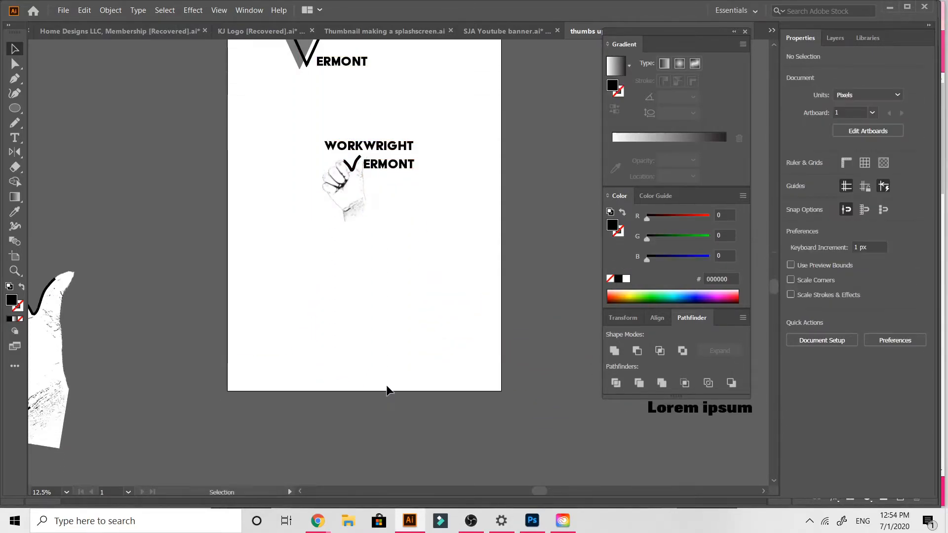
pyautogui.scroll(-4, 386, 386)
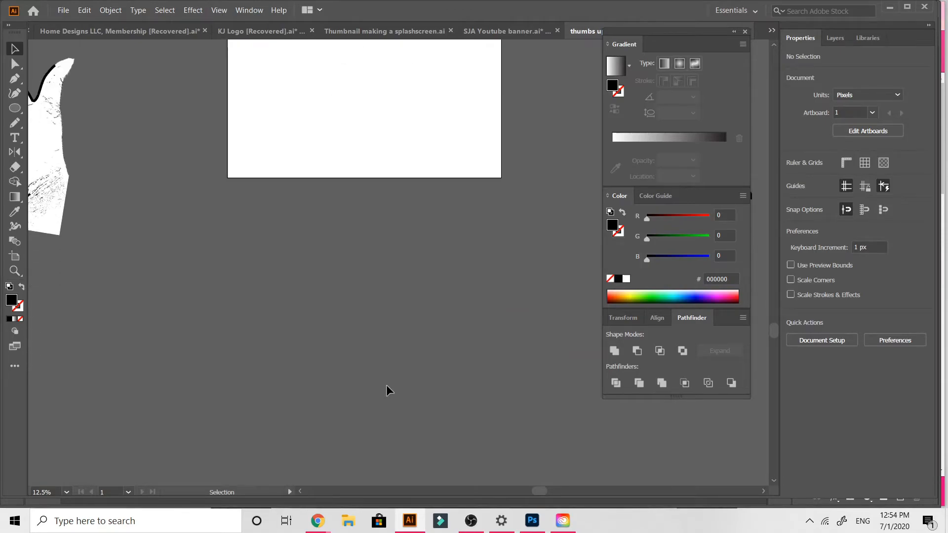
pyautogui.scroll(8, 386, 384)
pyautogui.scroll(-2, 386, 384)
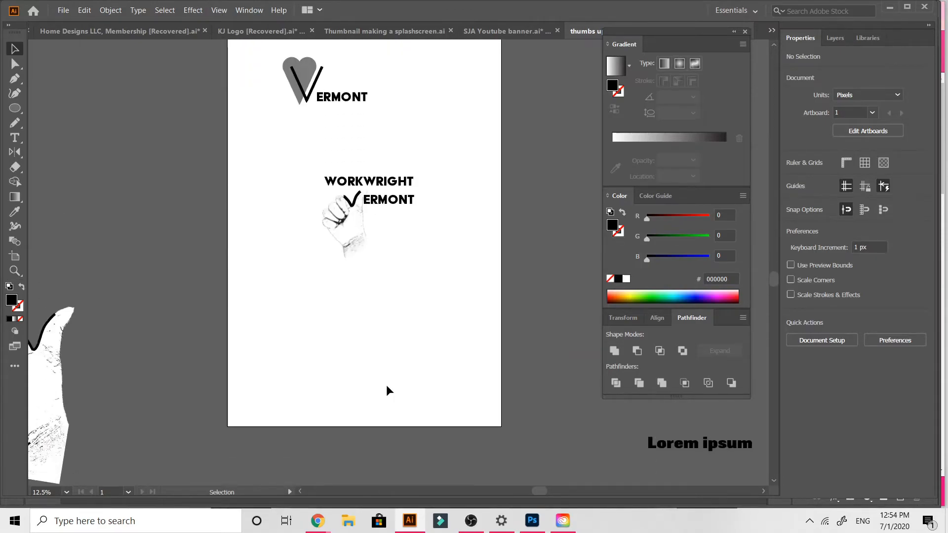
pyautogui.scroll(-1, 386, 390)
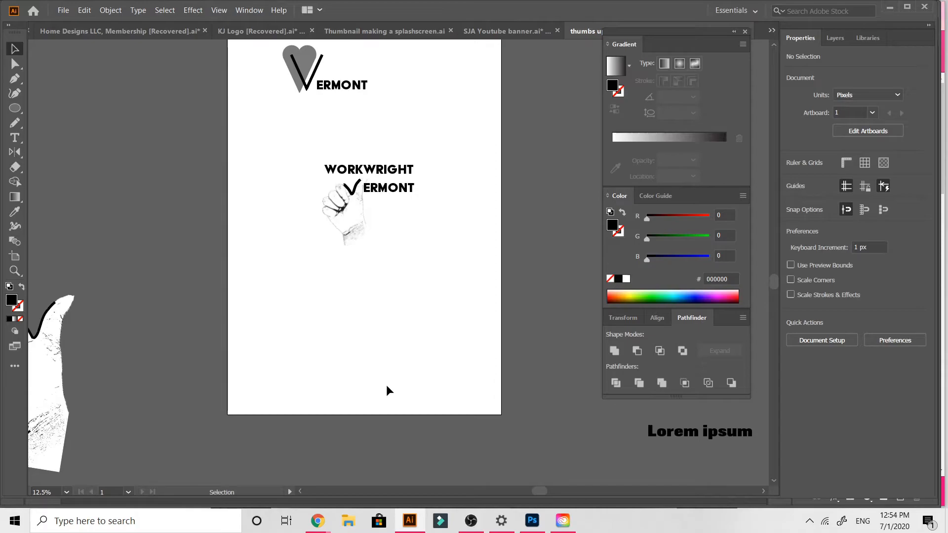
pyautogui.scroll(1, 387, 387)
pyautogui.scroll(1, 387, 386)
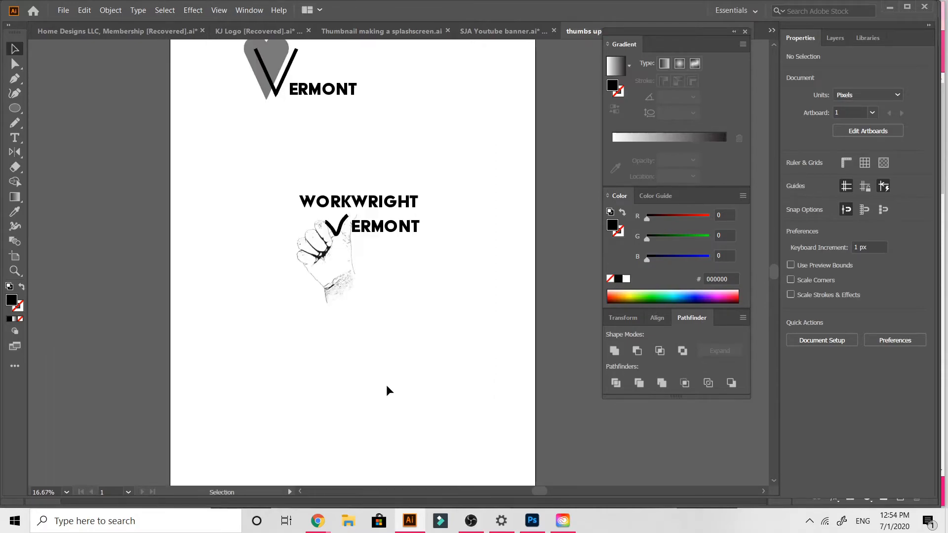
pyautogui.scroll(-10, 387, 390)
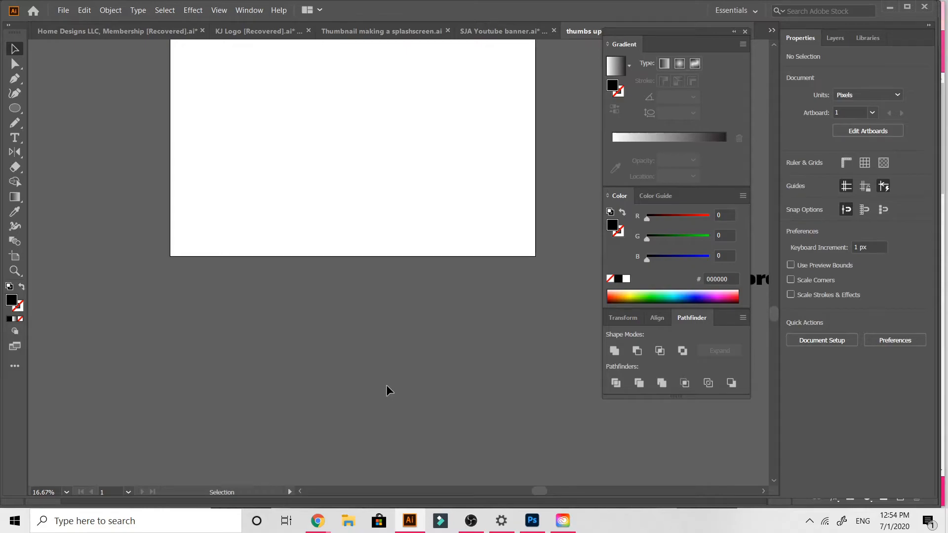
pyautogui.scroll(-1, 387, 386)
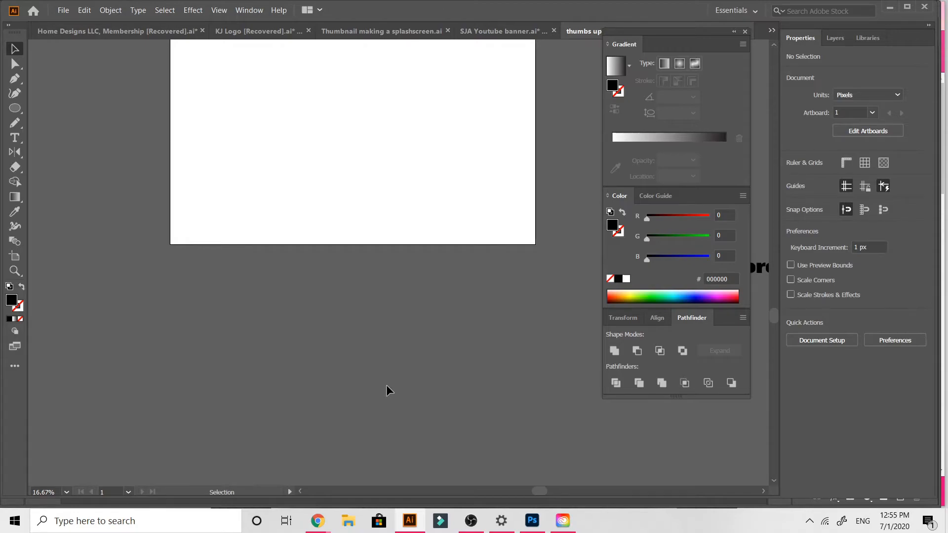
pyautogui.scroll(10, 386, 385)
pyautogui.scroll(-1, 386, 384)
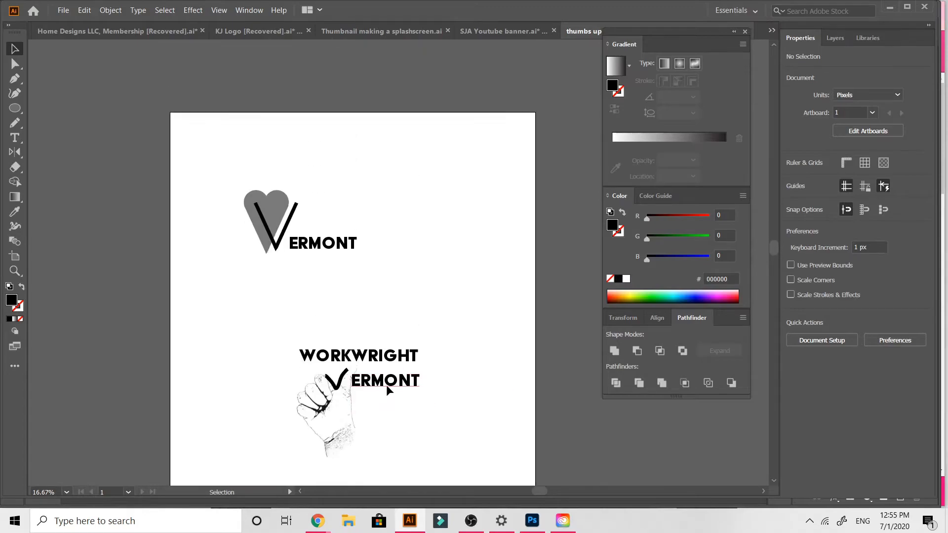
# Move the semi-transparent heart slightly up and to the right behind the V.
pyautogui.scroll(5, 230, 336)
pyautogui.press('a')
pyautogui.hotkey('ctrl', '+')
pyautogui.hotkey('ctrl', '+')
pyautogui.scroll(-1, 229, 338)
pyautogui.scroll(4, 229, 338)
pyautogui.hscroll(-1, 229, 338)
pyautogui.scroll(-10, 229, 338)
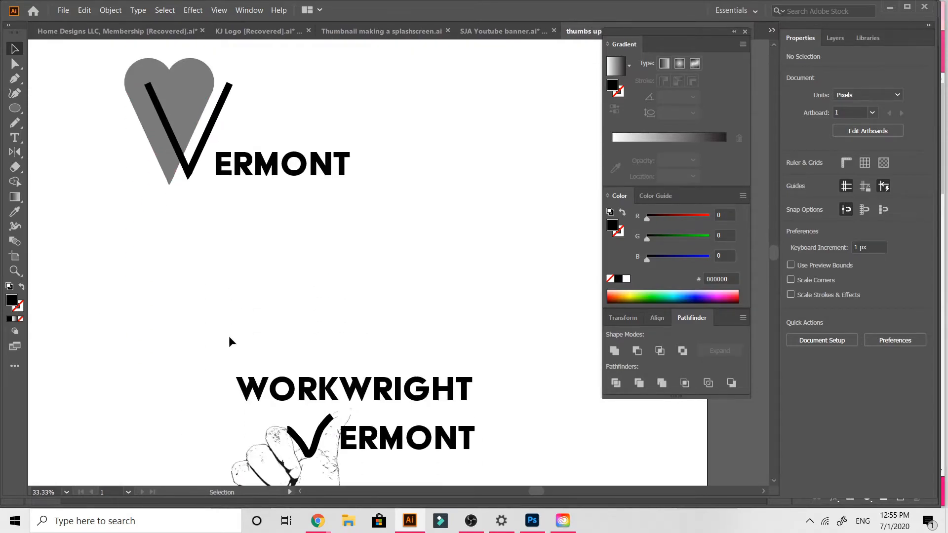
pyautogui.click(348, 399)
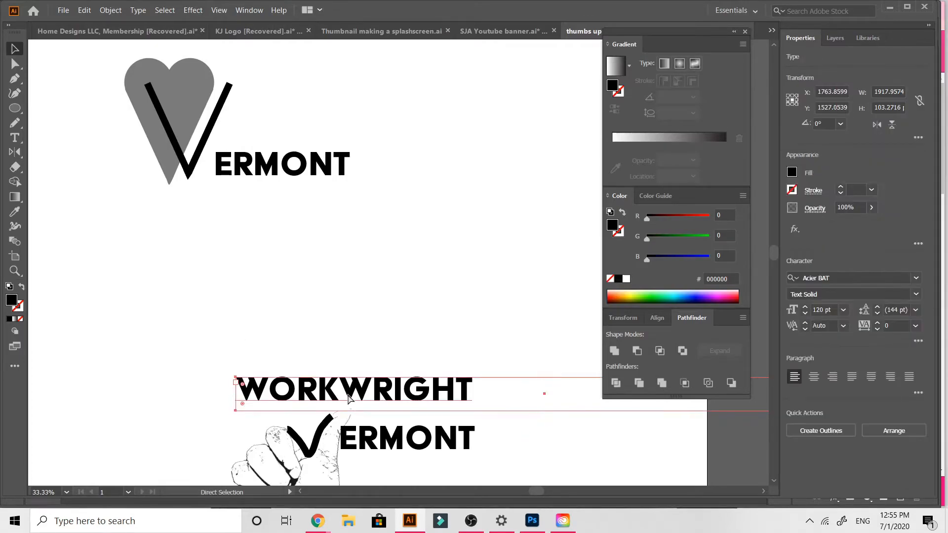
pyautogui.press('v')
pyautogui.scroll(5, 348, 395)
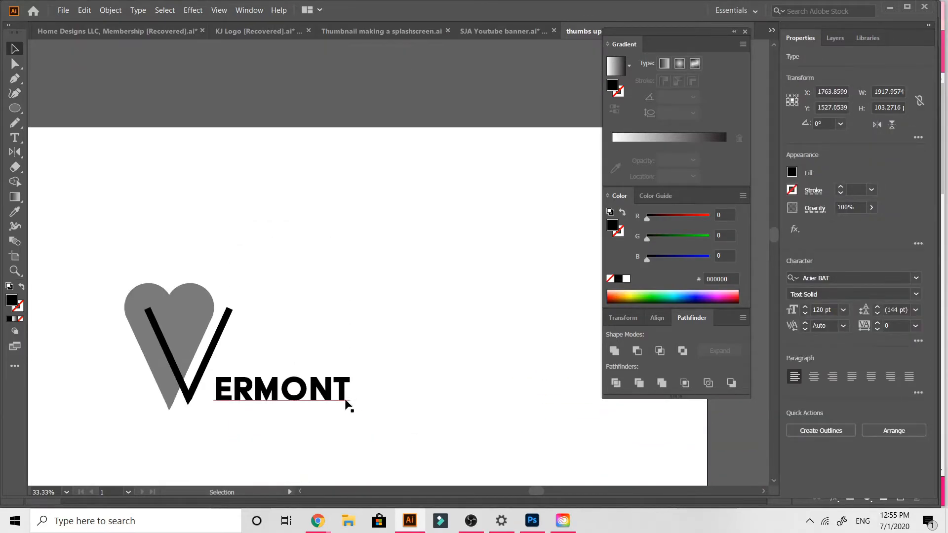
pyautogui.click(152, 354)
pyautogui.moveTo(155, 364); pyautogui.dragTo(159, 356)
pyautogui.click(138, 416)
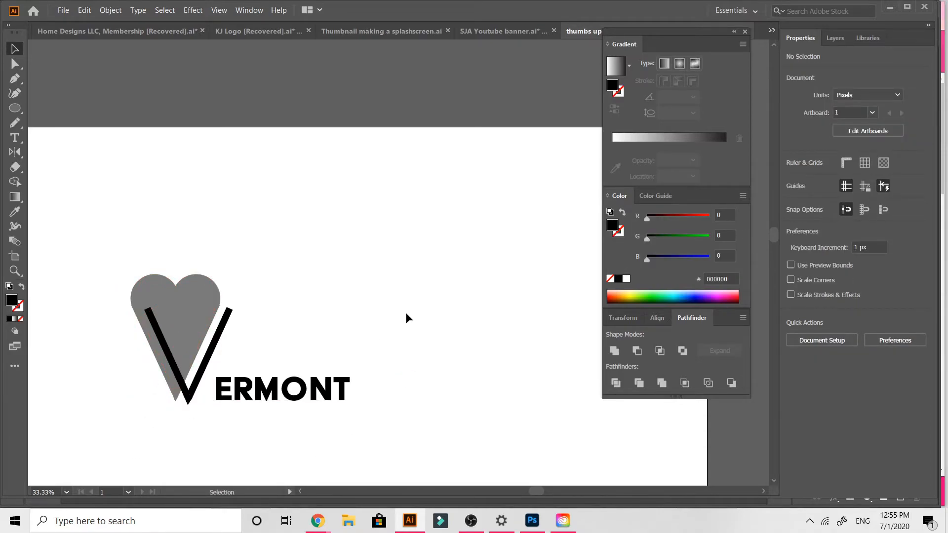
pyautogui.hotkey('ctrl', '-')
pyautogui.hotkey('ctrl', '-')
pyautogui.hotkey('ctrl', '+')
pyautogui.hotkey('ctrl', '+')
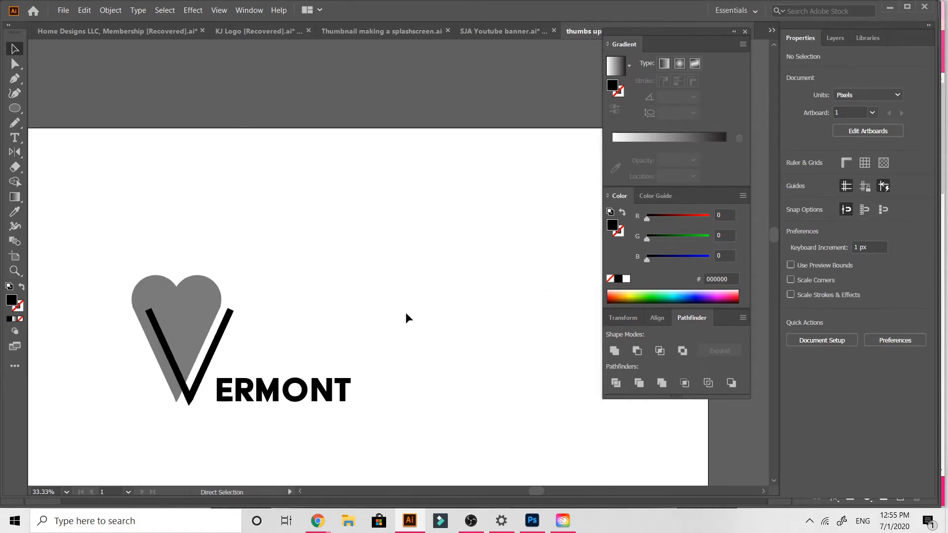
pyautogui.hscroll(-3, 407, 314)
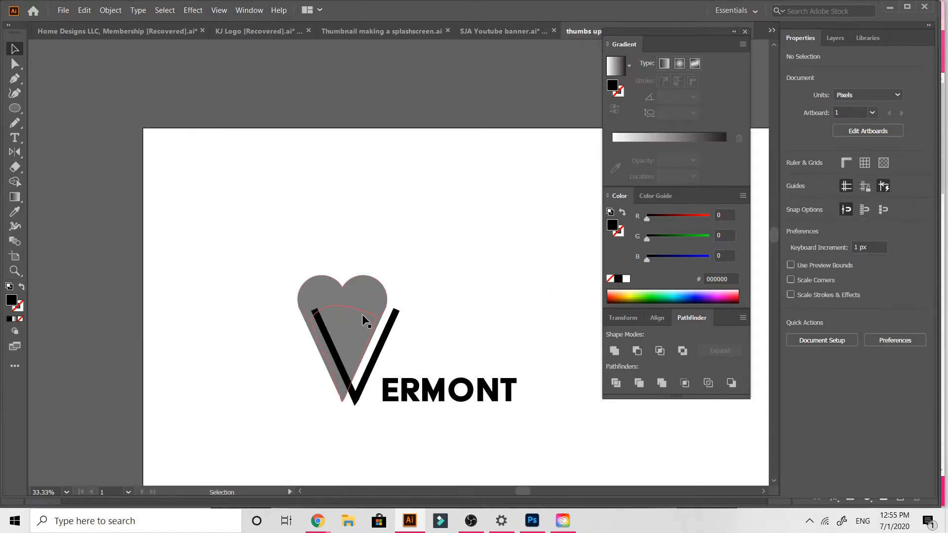
# Move the semi-transparent heart to the left behind the V and nudge it until its tip lines up with the V's base.
pyautogui.moveTo(363, 310)
pyautogui.mouseDown()
pyautogui.moveTo(368, 302)
pyautogui.moveTo(354, 297)
pyautogui.mouseUp()
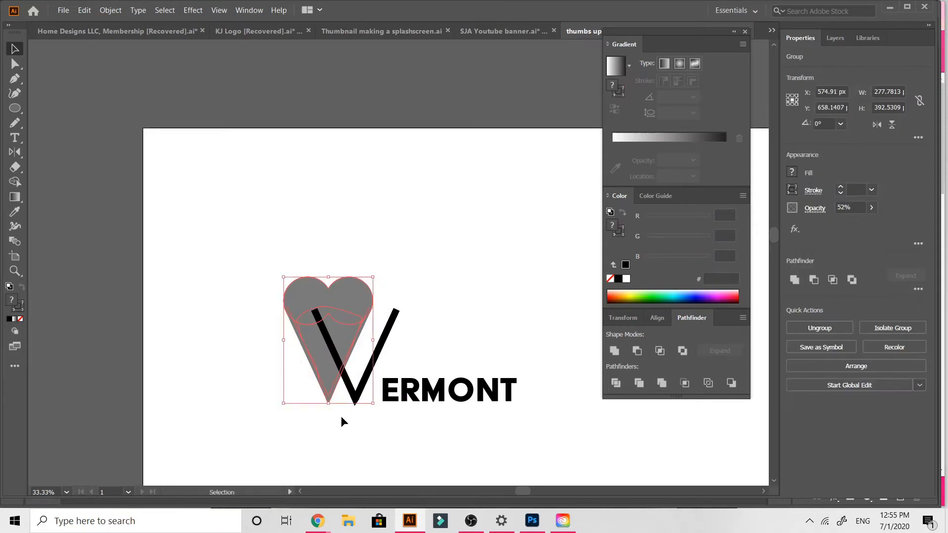
pyautogui.click(336, 440)
pyautogui.moveTo(327, 381); pyautogui.dragTo(327, 384)
pyautogui.click(308, 440)
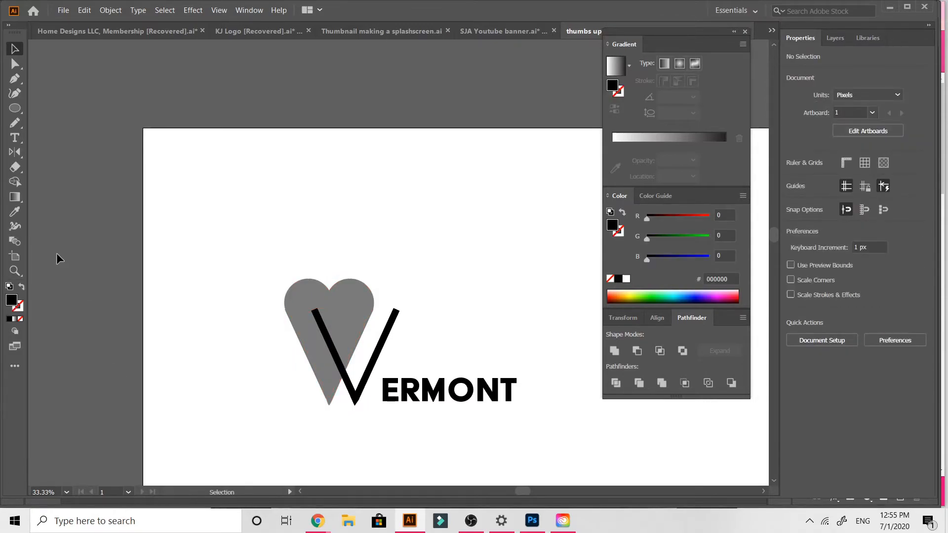
pyautogui.hscroll(5, 56, 253)
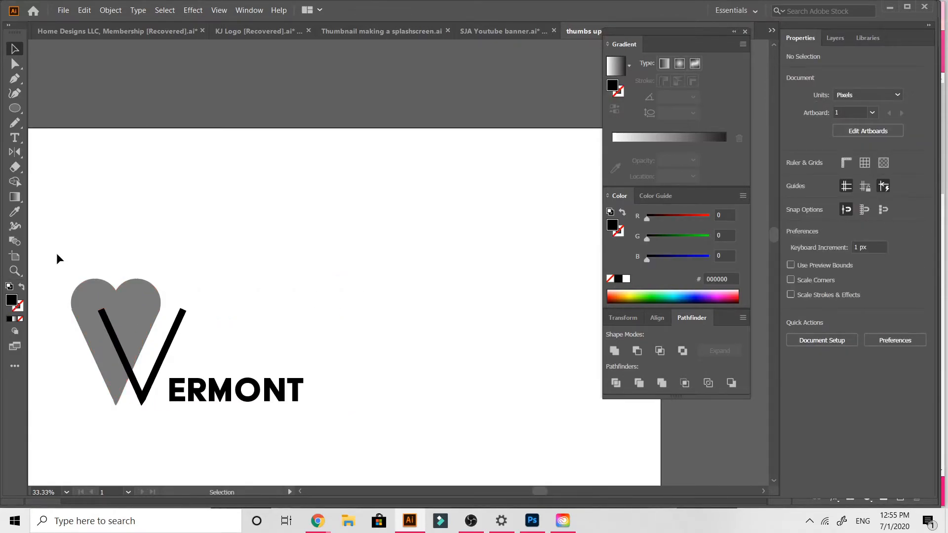
pyautogui.hscroll(-1, 55, 133)
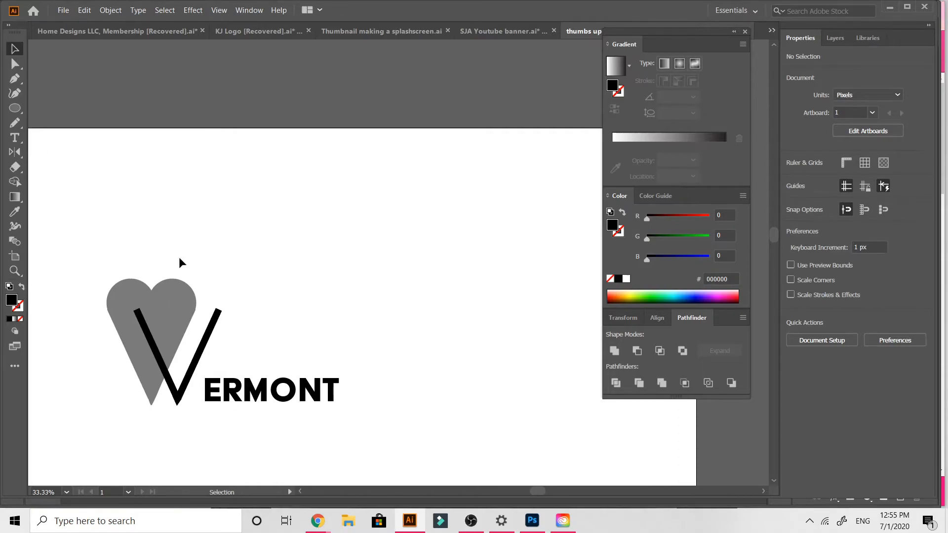
pyautogui.doubleClick(206, 337)
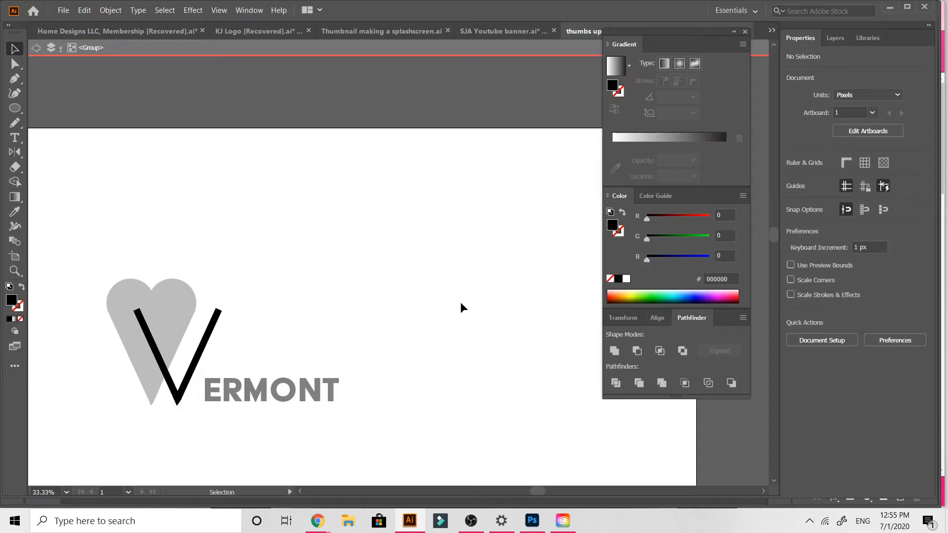
pyautogui.doubleClick(435, 269)
pyautogui.hotkey('ctrl', 'v')
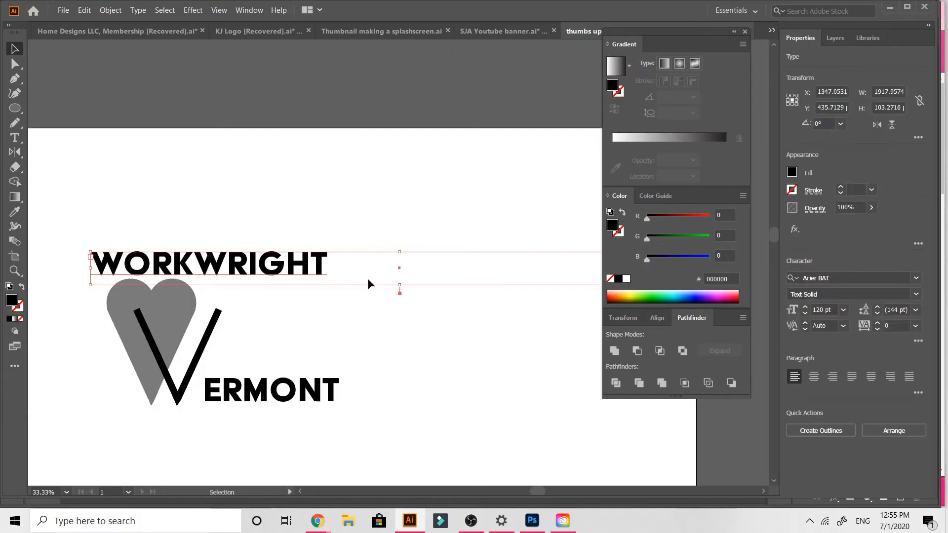
pyautogui.press('Delete')
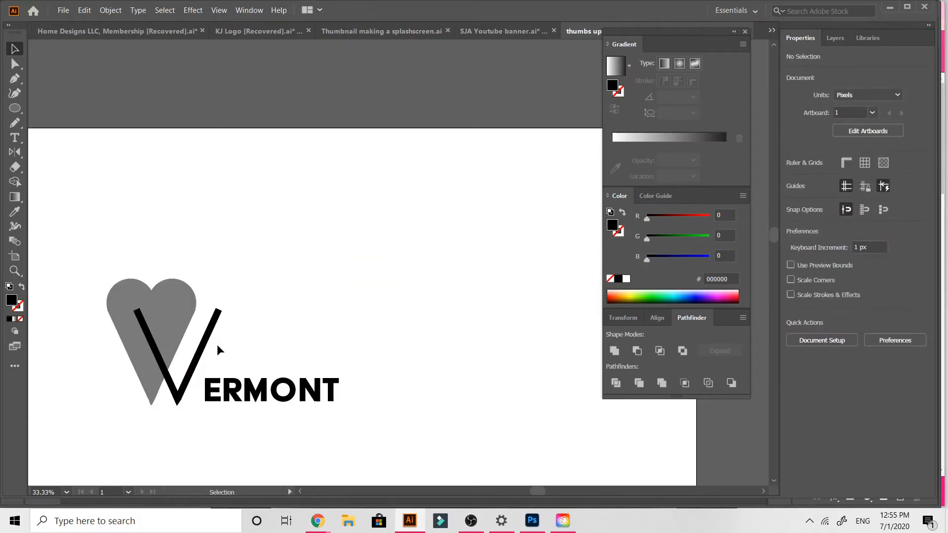
# Paste two copies of the V on the empty area beside the heart logo and overlap them into a W.
pyautogui.click(189, 381)
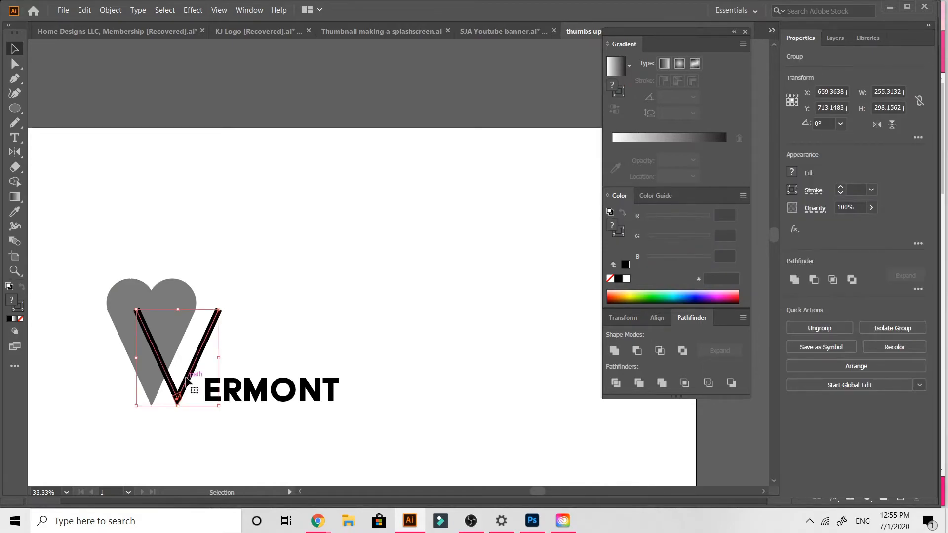
pyautogui.click(386, 194)
pyautogui.hotkey('ctrl', 'v')
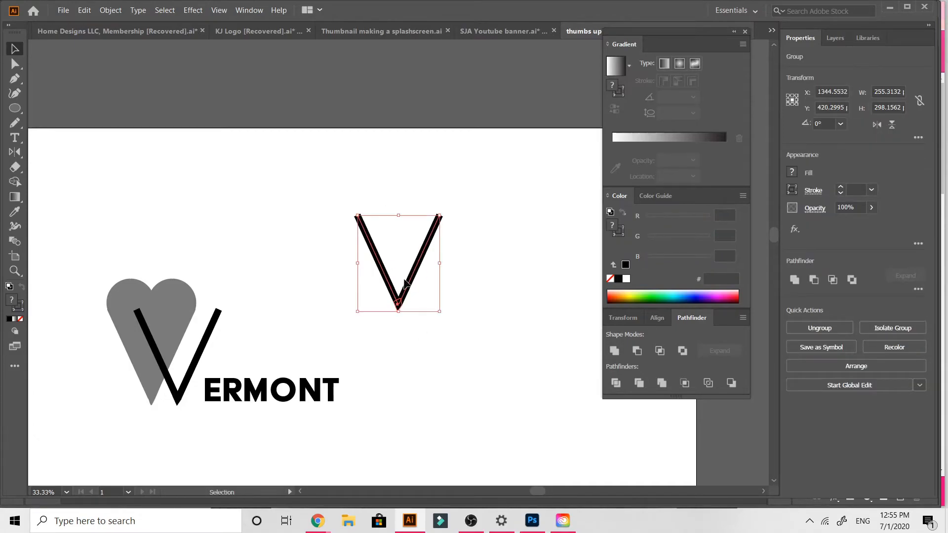
pyautogui.click(475, 297)
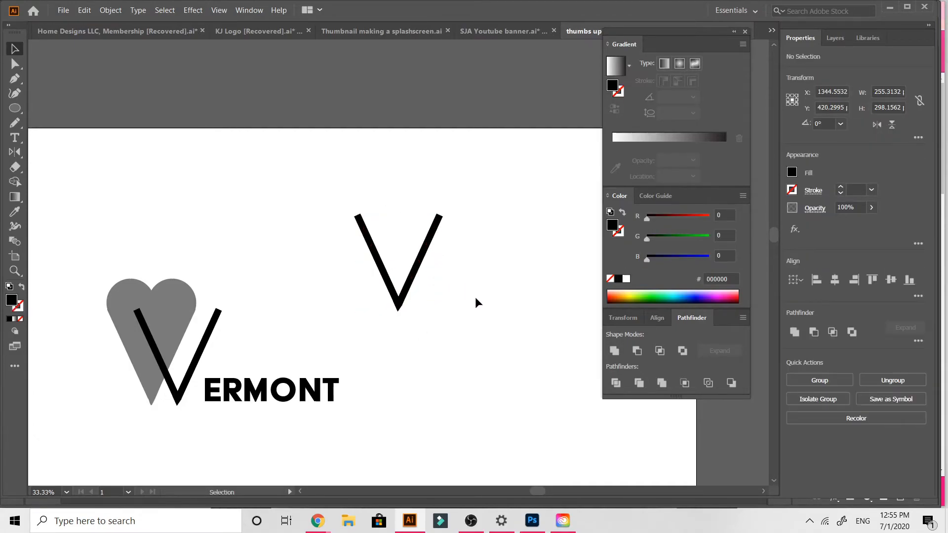
pyautogui.moveTo(422, 262); pyautogui.dragTo(453, 261)
pyautogui.moveTo(452, 260); pyautogui.dragTo(452, 260)
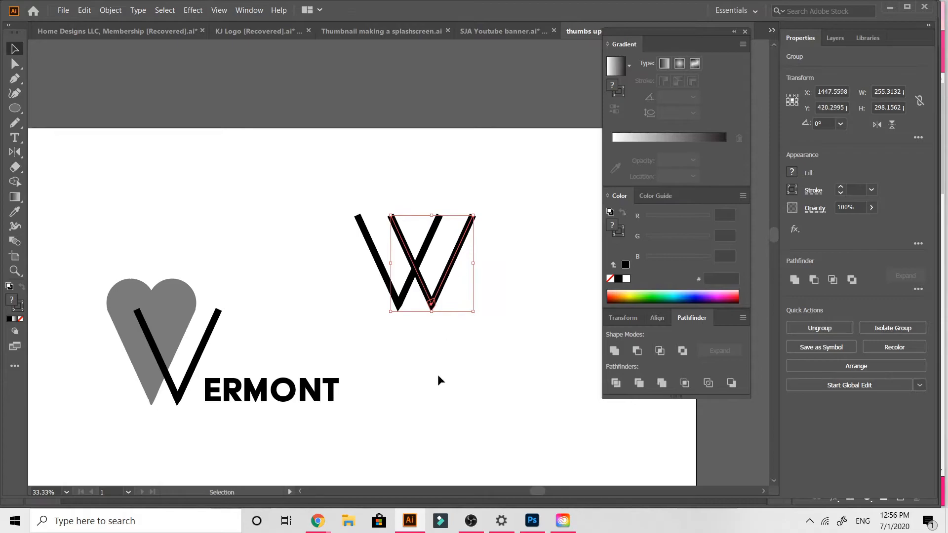
pyautogui.click(438, 380)
pyautogui.hscroll(1, 438, 381)
# Try placing one of the copied Vs over the heart with its point on the heart's tip, and undo the move.
pyautogui.click(480, 249)
pyautogui.scroll(-4, 481, 253)
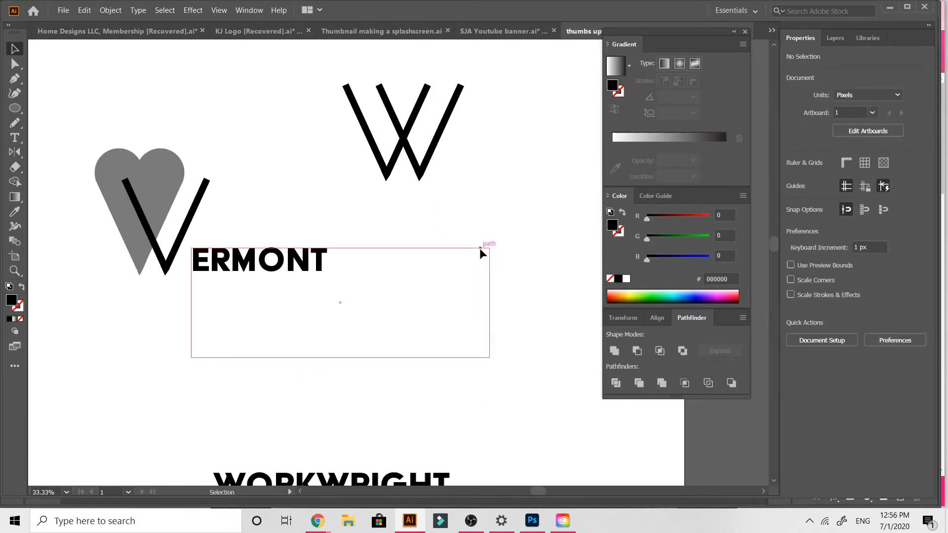
pyautogui.scroll(2, 425, 208)
pyautogui.scroll(-1, 424, 207)
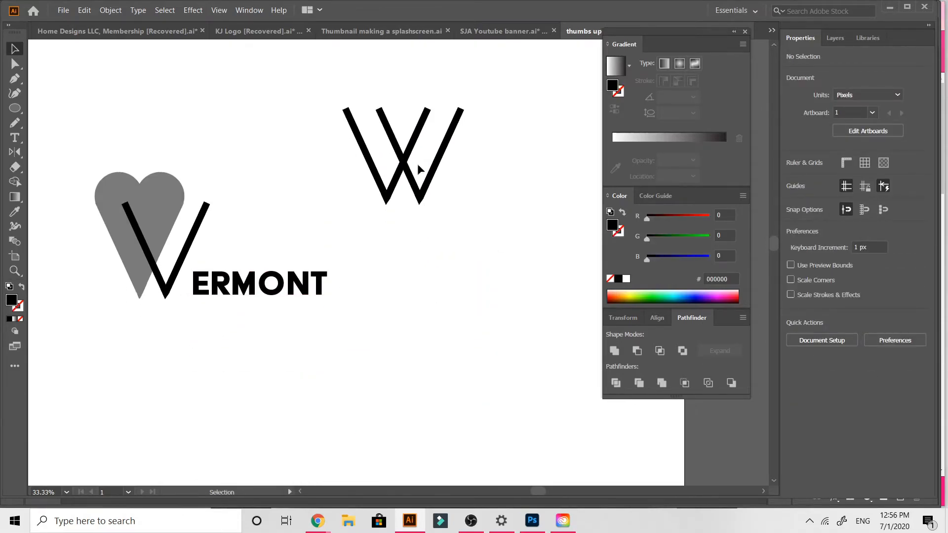
pyautogui.moveTo(386, 196)
pyautogui.mouseDown()
pyautogui.moveTo(131, 312)
pyautogui.moveTo(140, 292)
pyautogui.mouseUp()
pyautogui.click(130, 348)
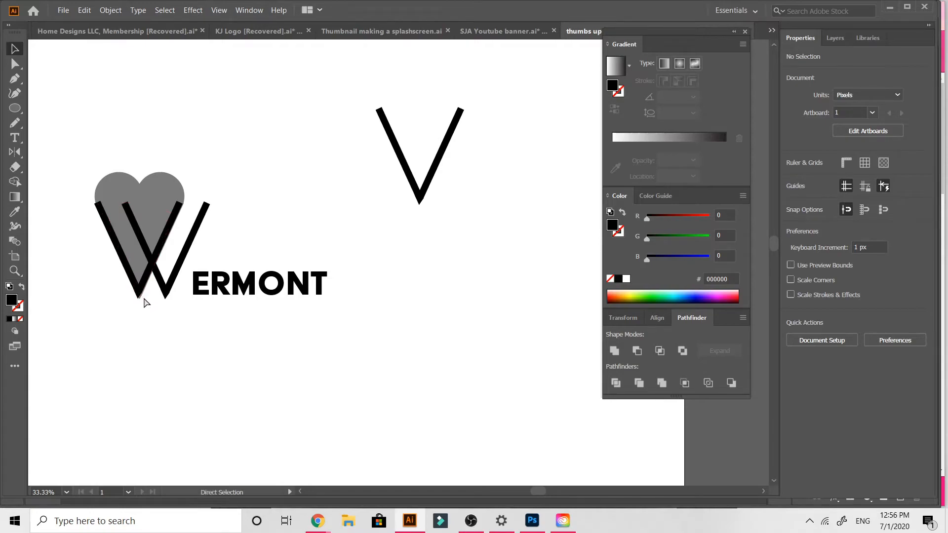
pyautogui.hotkey('ctrl', 'z')
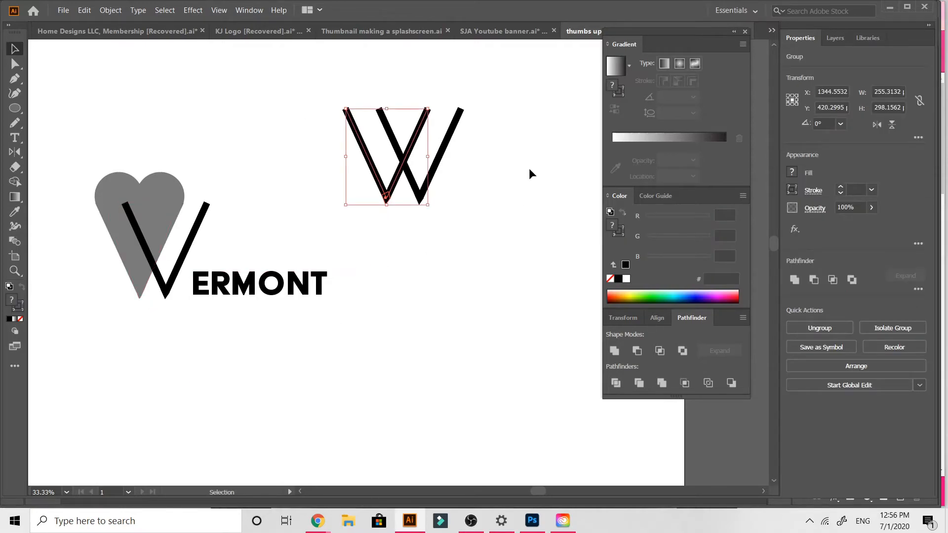
# Try scaling down the overlapping V copies, and undo the recent changes to them.
pyautogui.click(453, 236)
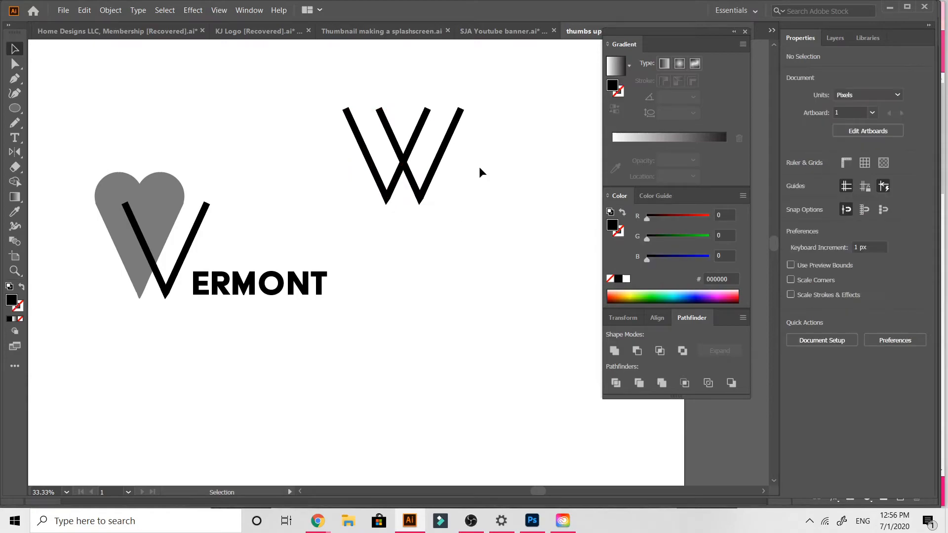
pyautogui.click(394, 126)
pyautogui.moveTo(462, 107); pyautogui.dragTo(271, 258)
pyautogui.click(414, 221)
pyautogui.click(416, 244)
pyautogui.hotkey('ctrl', 'z')
pyautogui.hotkey('ctrl', 'z')
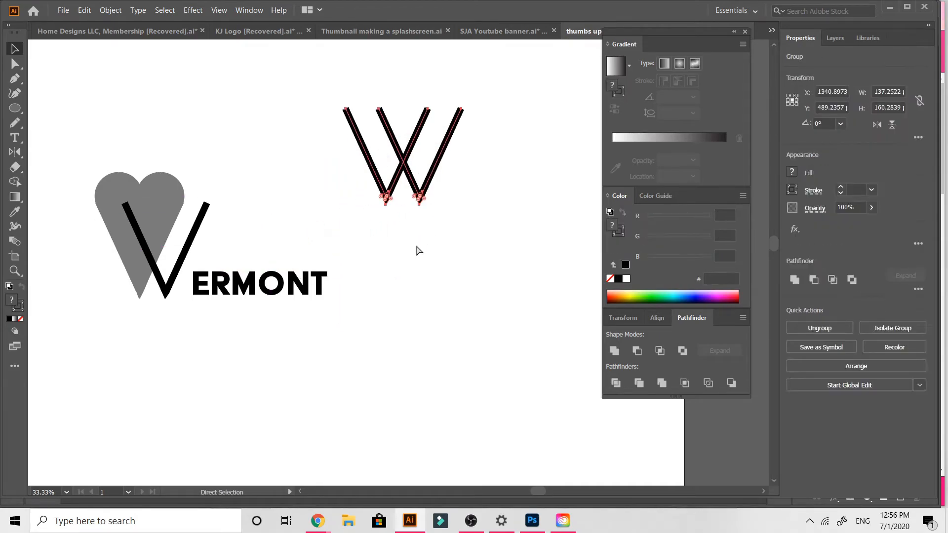
pyautogui.hotkey('ctrl', 'z')
pyautogui.hotkey('ctrl', 'z')
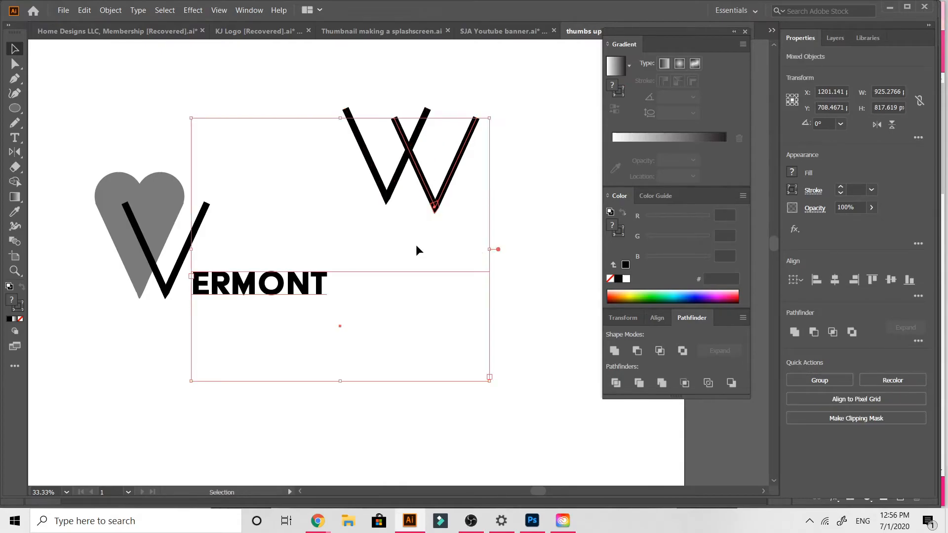
# Delete both extra V copies beside the heart logo.
pyautogui.click(510, 163)
pyautogui.click(394, 123)
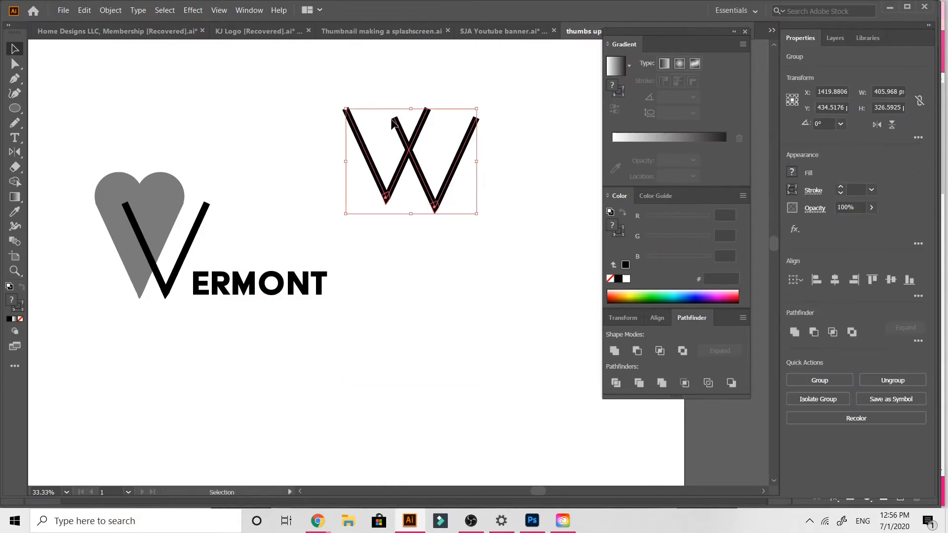
pyautogui.press('Delete')
# Copy the WORKWRIGHT text from the fist logo and paste it at the heart logo.
pyautogui.hotkey('ctrl', '-')
pyautogui.hotkey('ctrl', '-')
pyautogui.hotkey('ctrl', '-')
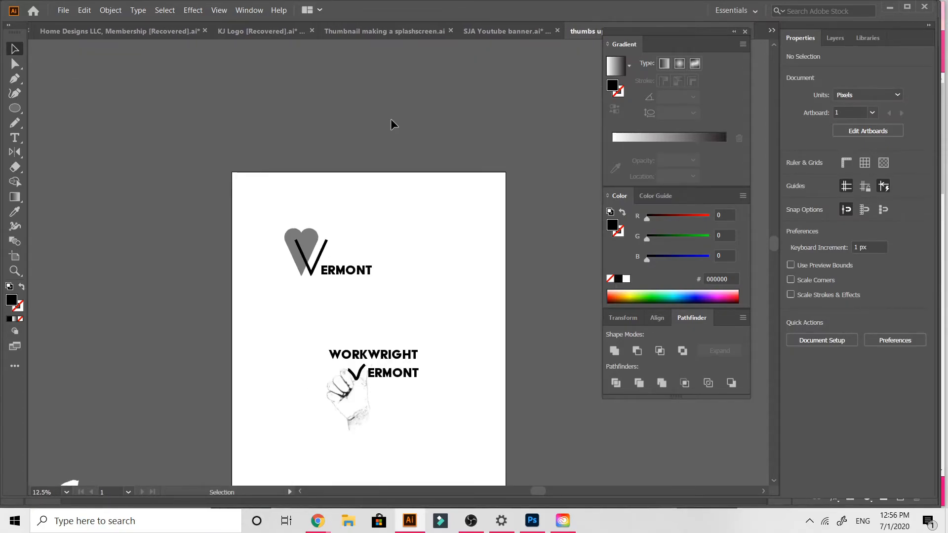
pyautogui.hotkey('ctrl', '+')
pyautogui.hotkey('ctrl', '+')
pyautogui.hotkey('ctrl', '+')
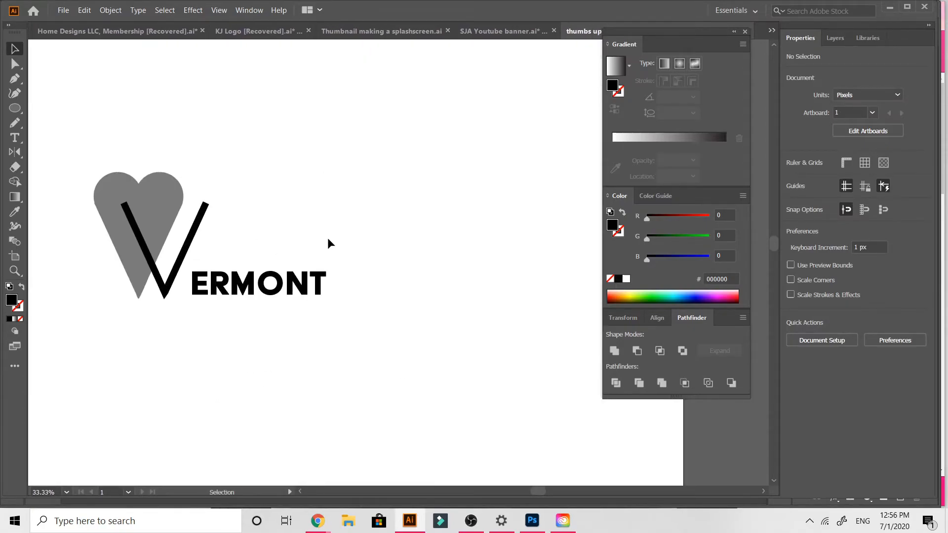
pyautogui.scroll(-5, 327, 238)
pyautogui.click(328, 348)
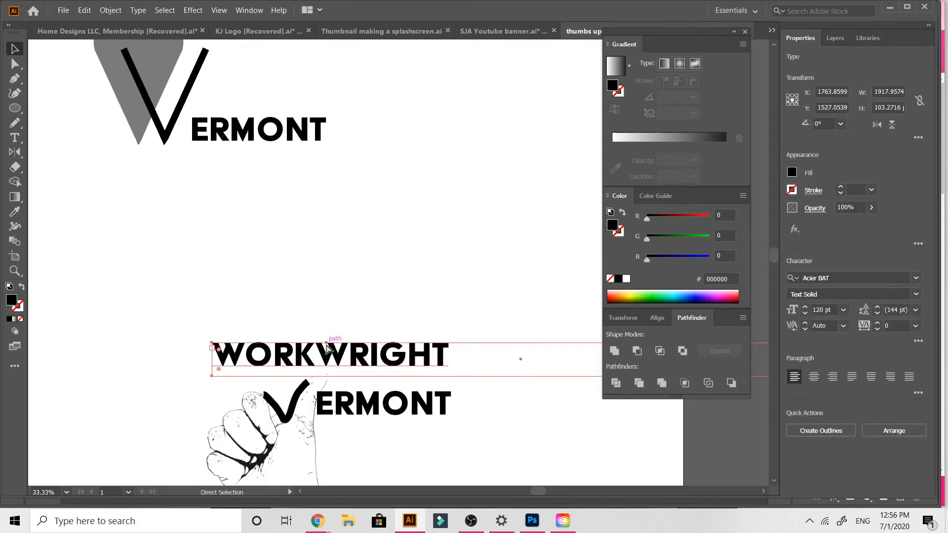
pyautogui.hotkey('ctrl', 'x')
pyautogui.scroll(5, 325, 343)
pyautogui.hotkey('ctrl', 'v')
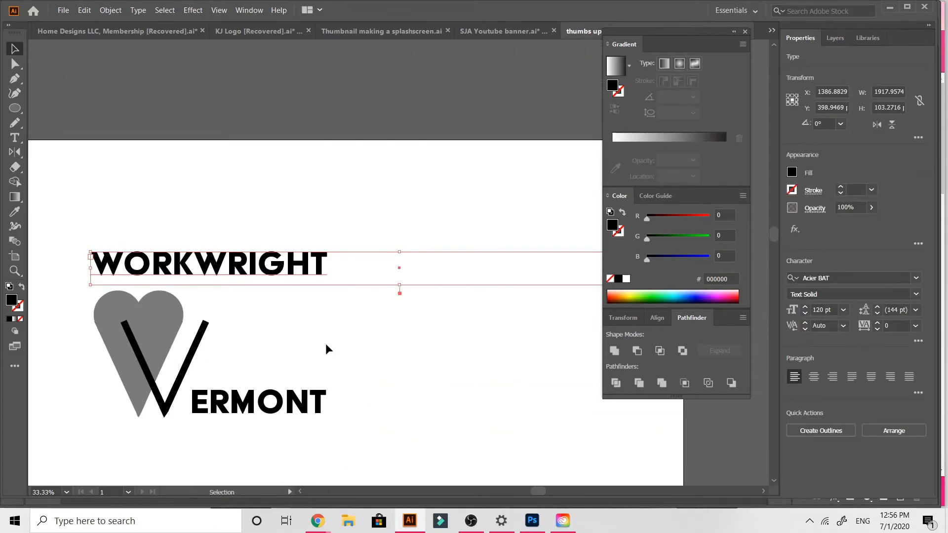
# Move the pasted WORKWRIGHT text beside the V's upper arm, above ERMONT, and raise it slightly.
pyautogui.moveTo(307, 268); pyautogui.dragTo(414, 366)
pyautogui.click(432, 456)
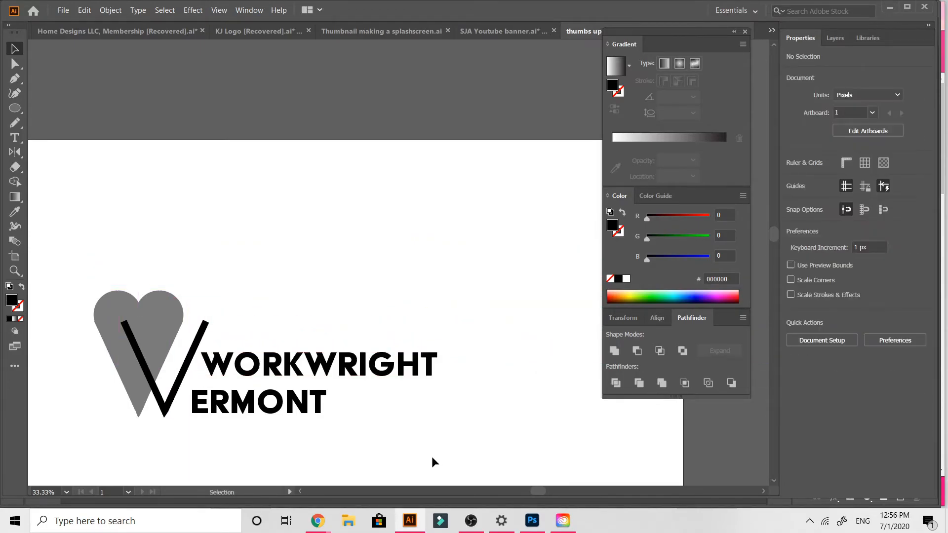
pyautogui.hotkey('ctrl', '-')
pyautogui.hotkey('ctrl', '-')
pyautogui.hotkey('ctrl', '-')
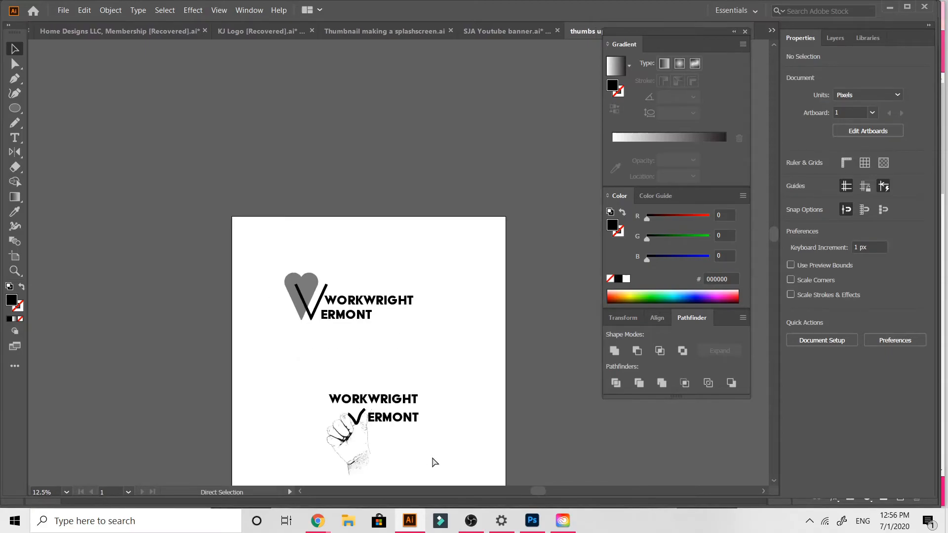
pyautogui.hotkey('ctrl', '+')
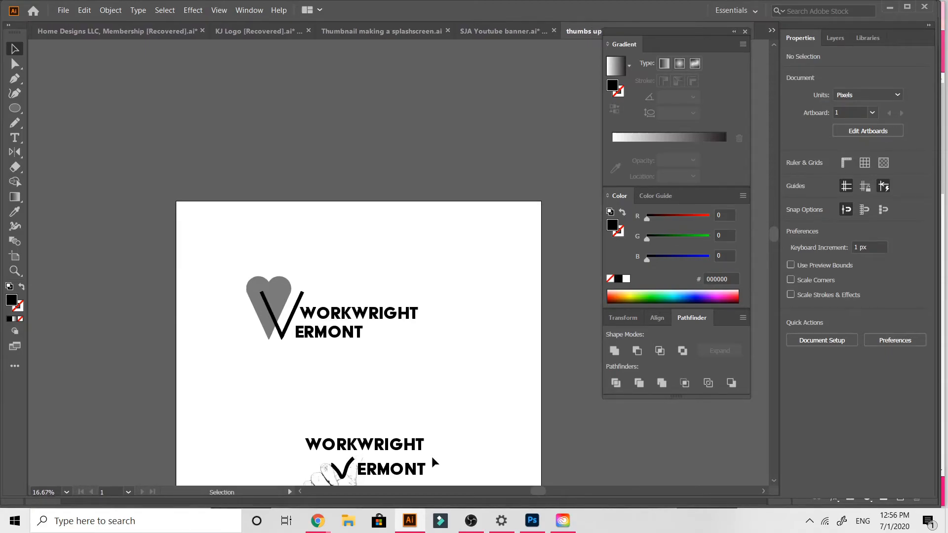
pyautogui.moveTo(402, 315)
pyautogui.mouseDown()
pyautogui.moveTo(252, 316)
pyautogui.moveTo(305, 256)
pyautogui.moveTo(412, 304)
pyautogui.moveTo(402, 306)
pyautogui.mouseUp()
pyautogui.click(401, 370)
# Lower the heart logo's WORKWRIGHT text toward ERMONT and fine-tune the gap between the two lines.
pyautogui.scroll(-4, 401, 369)
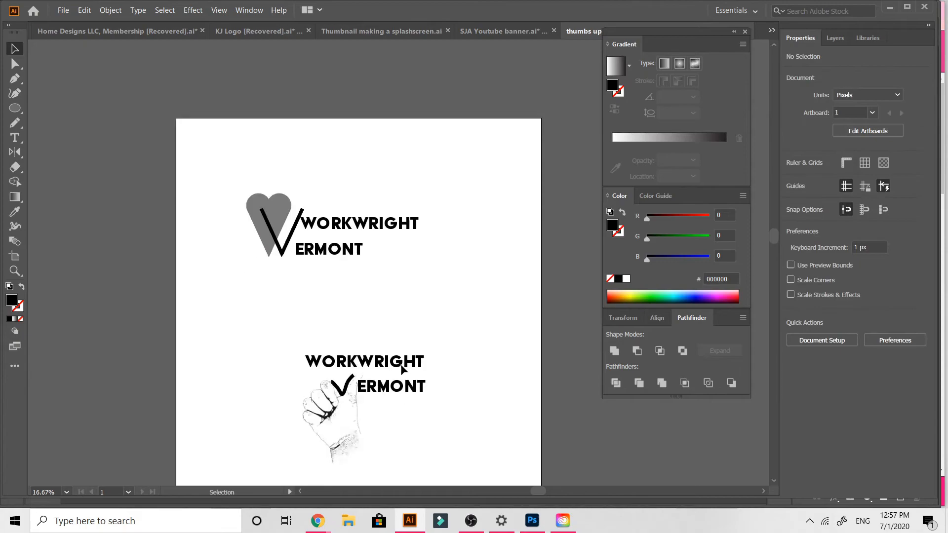
pyautogui.scroll(3, 401, 368)
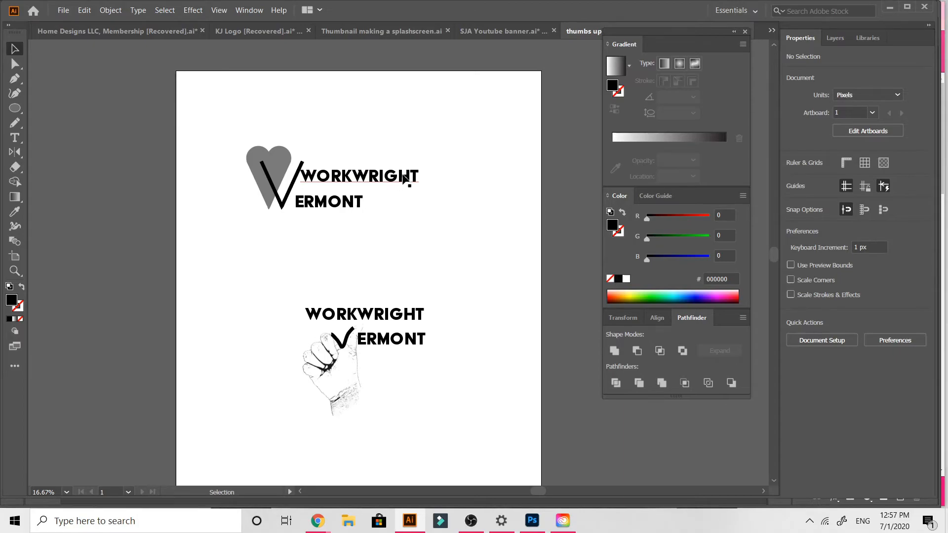
pyautogui.moveTo(399, 178); pyautogui.dragTo(400, 189)
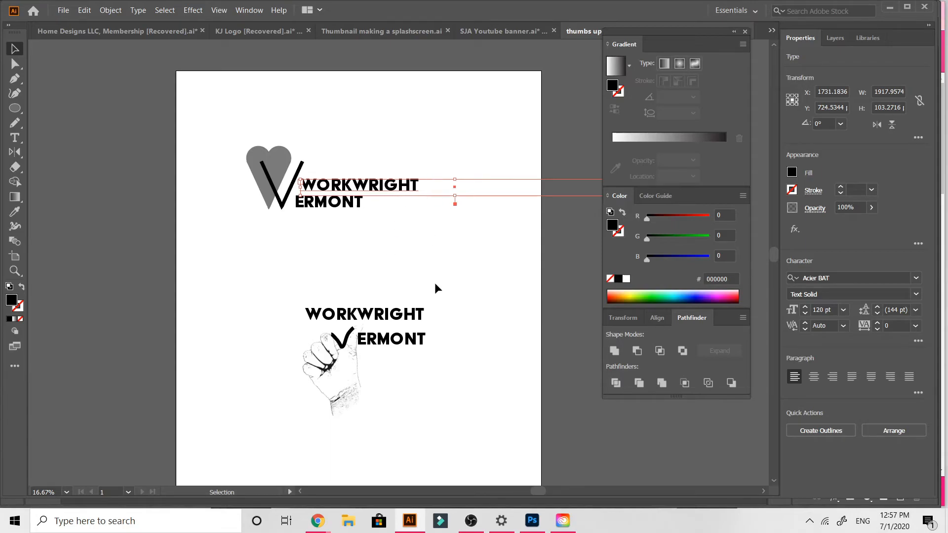
pyautogui.hotkey('ctrl', '=')
pyautogui.hotkey('ctrl', '=')
pyautogui.scroll(-5, 349, 329)
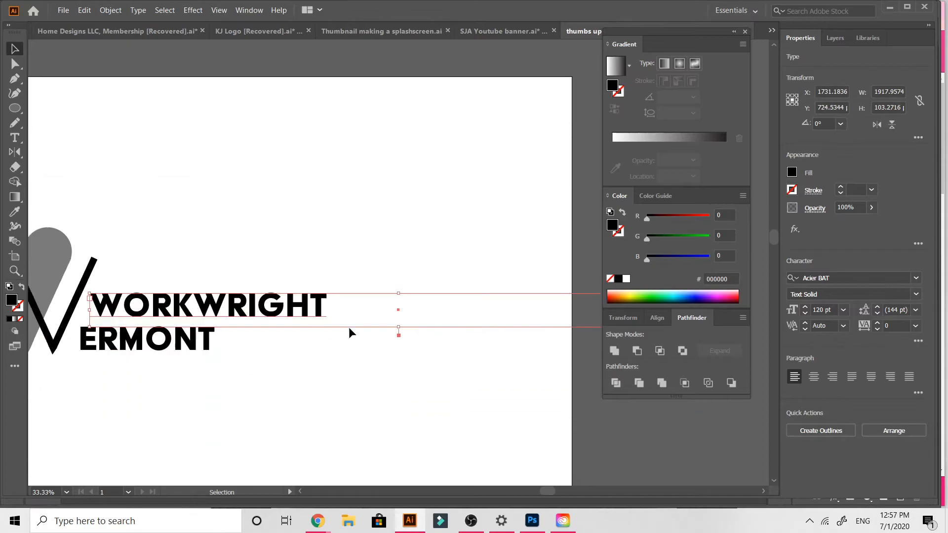
pyautogui.scroll(1, 350, 328)
pyautogui.hscroll(-3, 349, 329)
pyautogui.moveTo(346, 336); pyautogui.dragTo(352, 328)
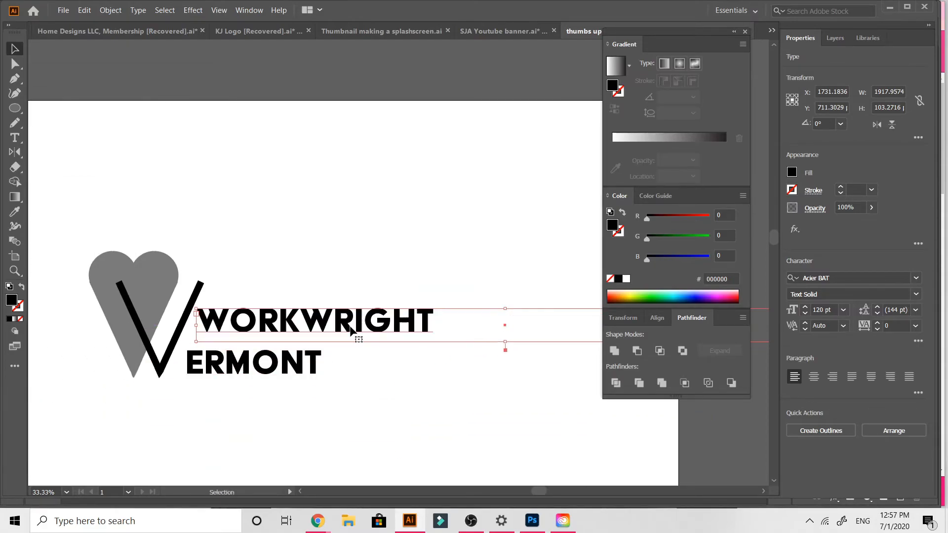
pyautogui.click(422, 202)
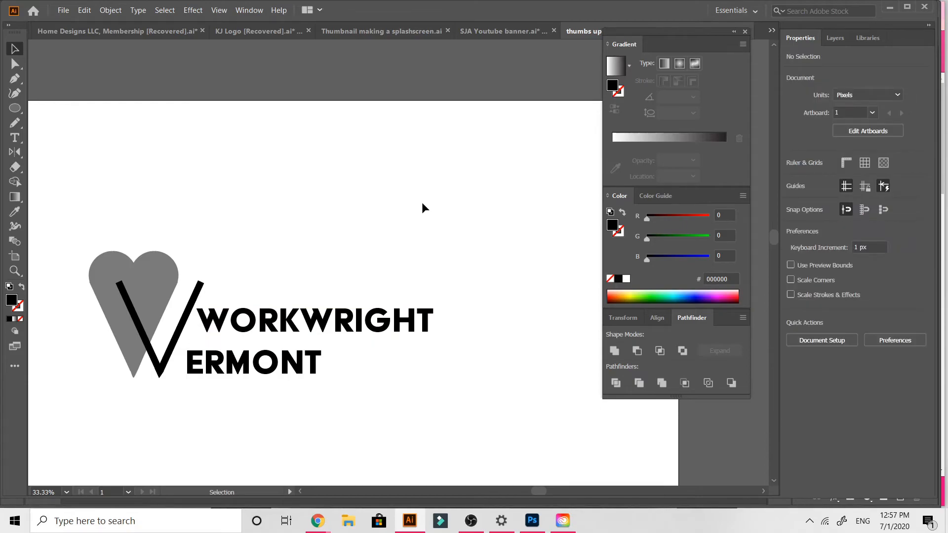
pyautogui.moveTo(402, 319); pyautogui.dragTo(402, 320)
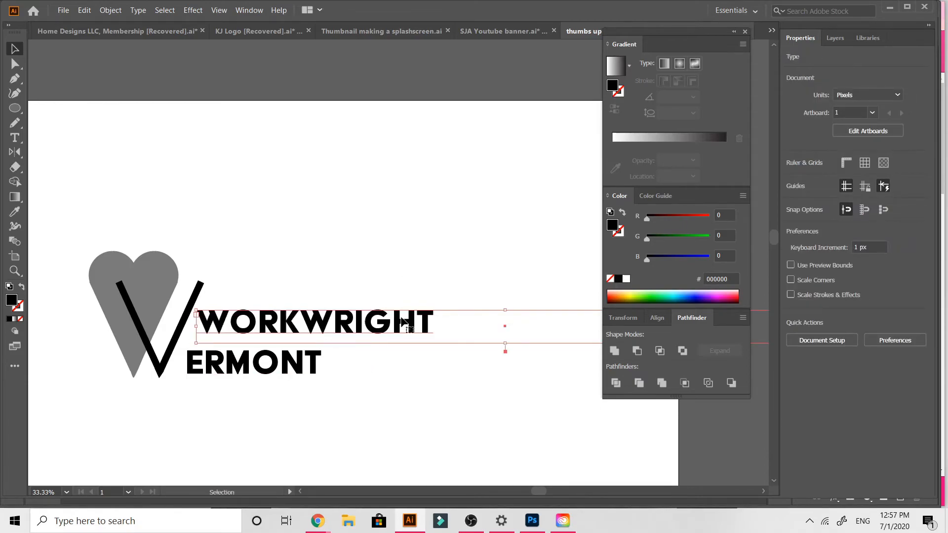
pyautogui.click(413, 265)
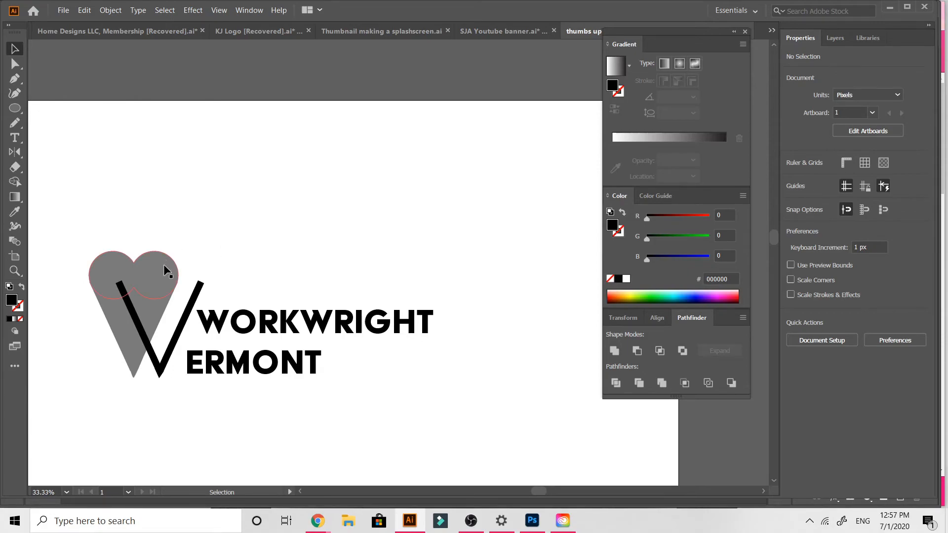
# Move the semi-transparent heart slightly up and to the right behind the V.
pyautogui.moveTo(171, 261)
pyautogui.mouseDown()
pyautogui.moveTo(178, 281)
pyautogui.moveTo(173, 269)
pyautogui.mouseUp()
pyautogui.click(229, 183)
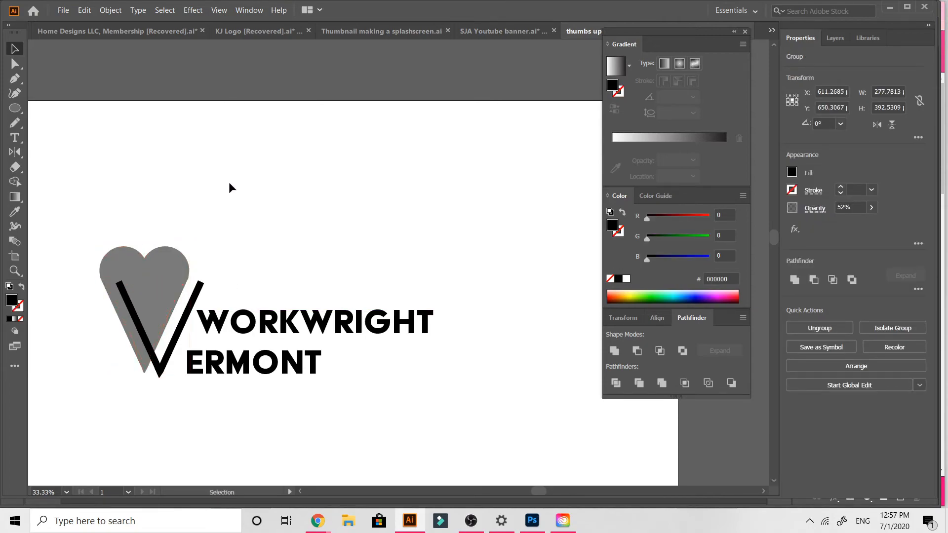
# Examine the heart logo's composition and compare it with the fist logo on the same artboard.
pyautogui.hotkey('ctrl', '-')
pyautogui.hotkey('ctrl', '-')
pyautogui.hotkey('ctrl', '+')
pyautogui.hotkey('ctrl', '+')
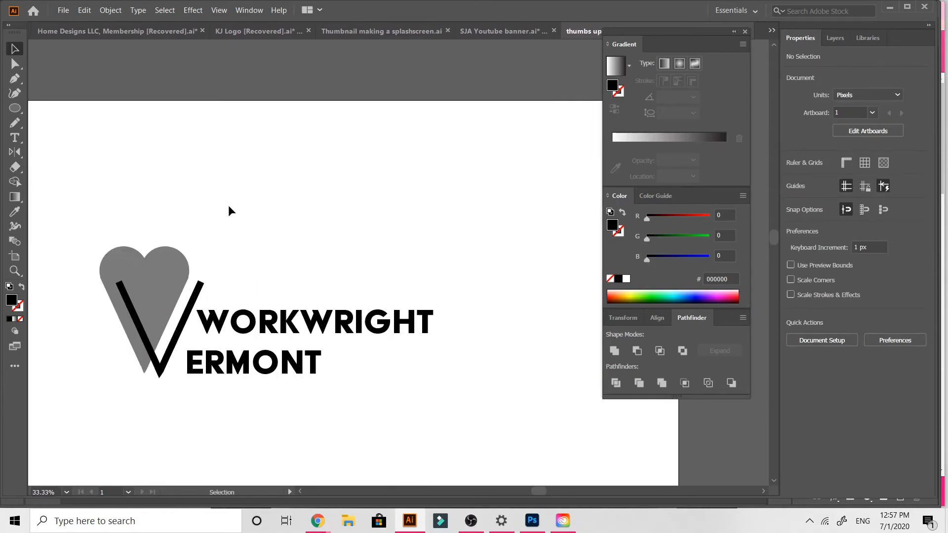
pyautogui.moveTo(262, 263); pyautogui.dragTo(259, 263)
pyautogui.click(326, 199)
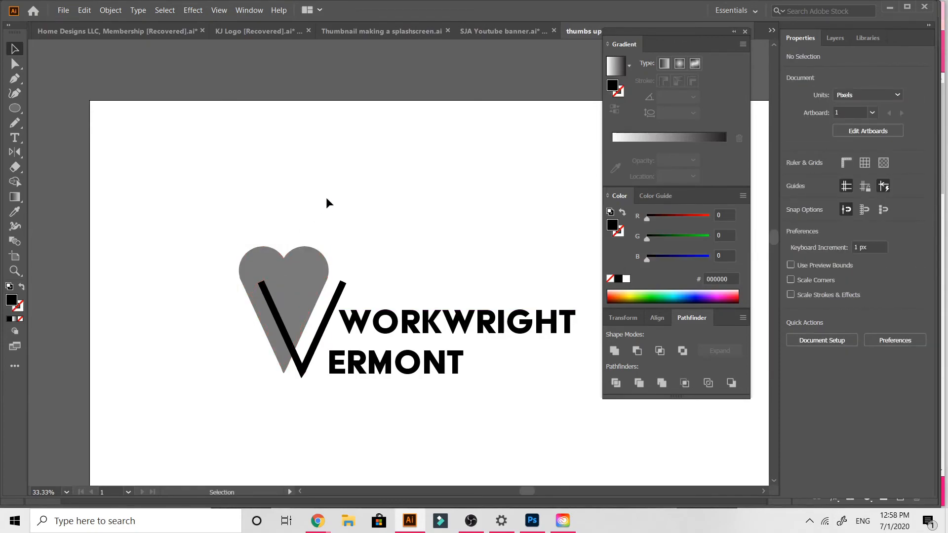
pyautogui.hotkey('ctrl', '-')
pyautogui.hotkey('ctrl', '-')
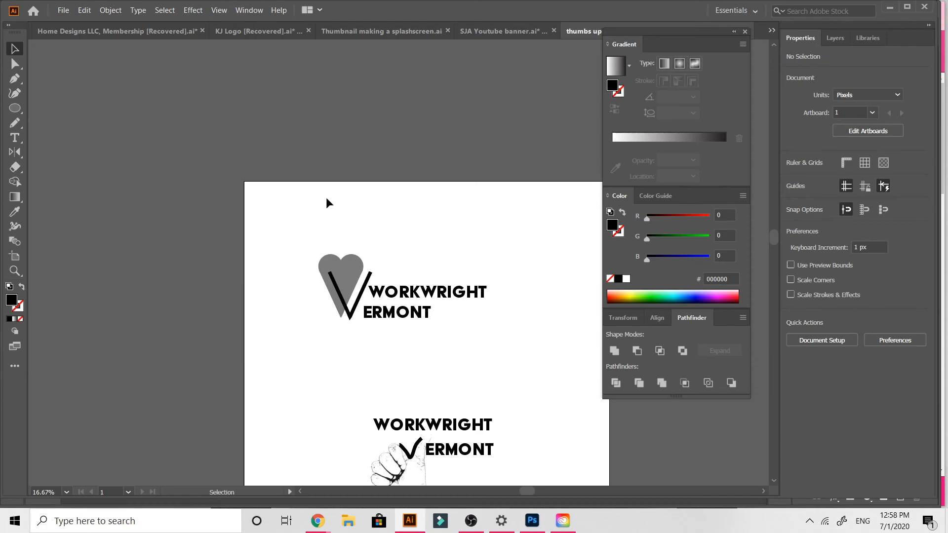
pyautogui.scroll(-5, 326, 199)
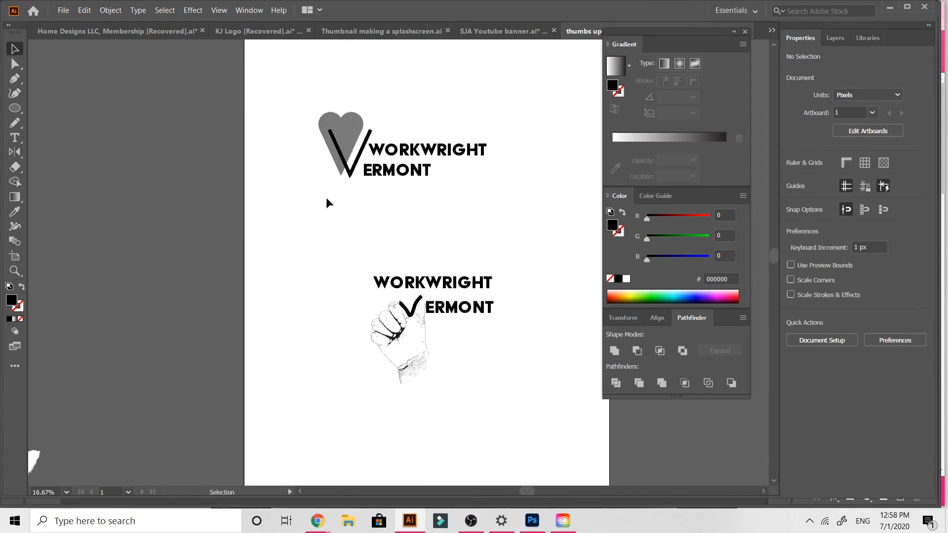
pyautogui.scroll(4, 326, 197)
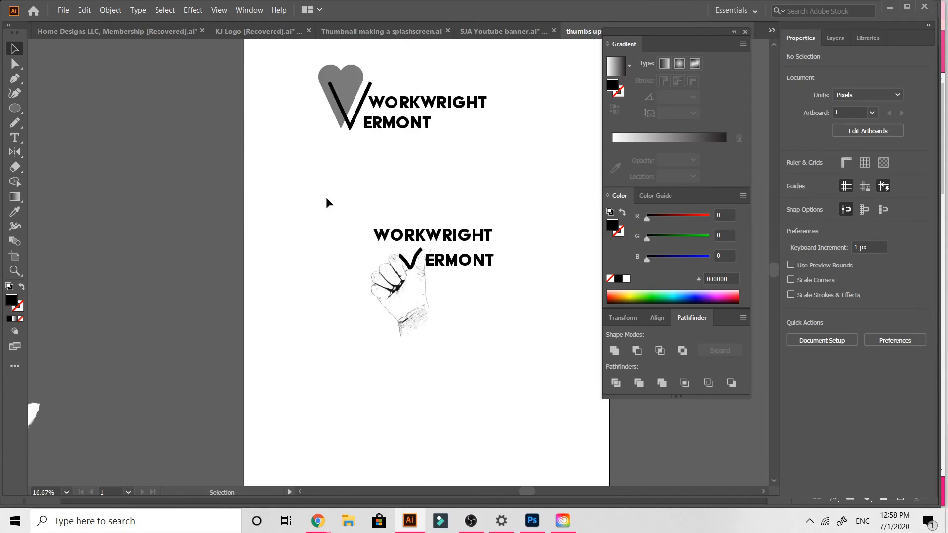
pyautogui.scroll(1, 327, 201)
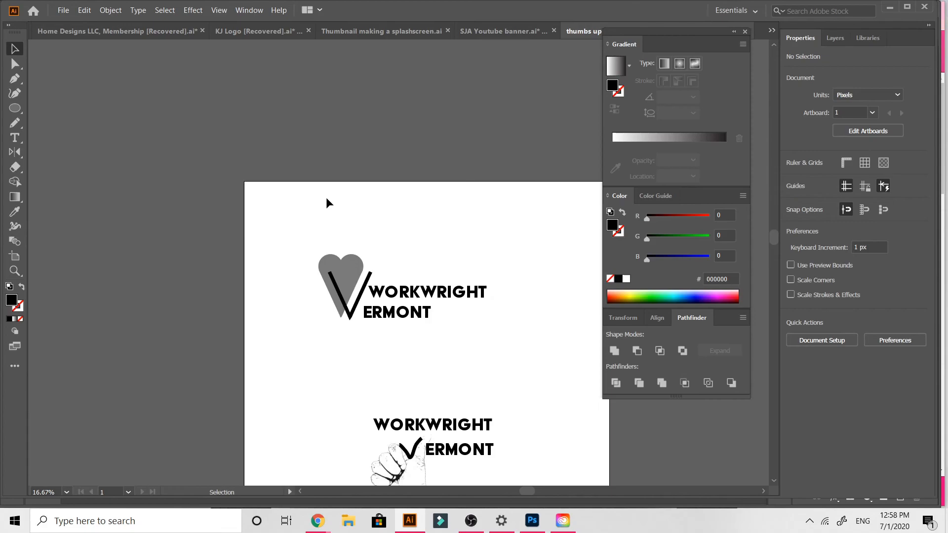
pyautogui.scroll(-3, 327, 199)
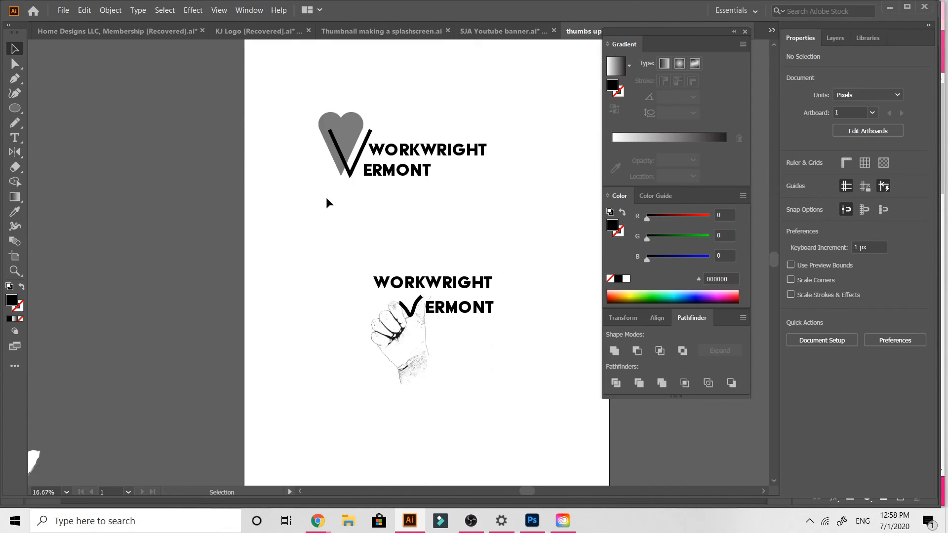
pyautogui.hscroll(1, 326, 197)
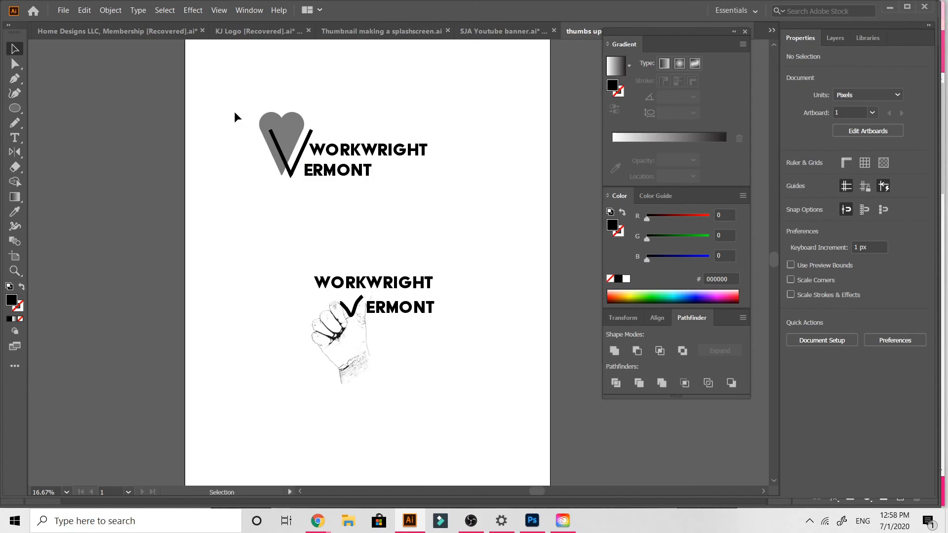
# Move the entire fist logo, including its checkmark and both text lines, up and to the left beneath the heart logo.
pyautogui.moveTo(227, 102); pyautogui.dragTo(339, 189)
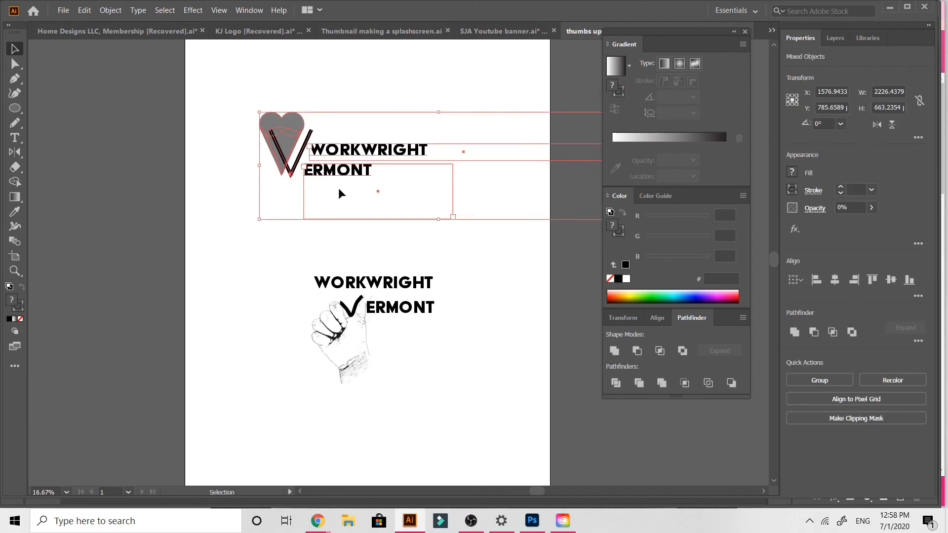
pyautogui.click(279, 248)
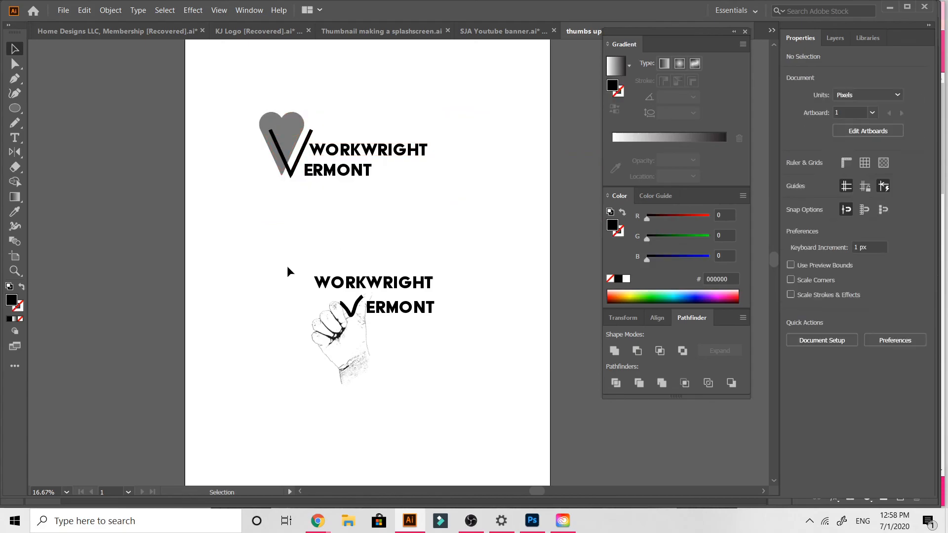
pyautogui.moveTo(278, 260); pyautogui.dragTo(390, 343)
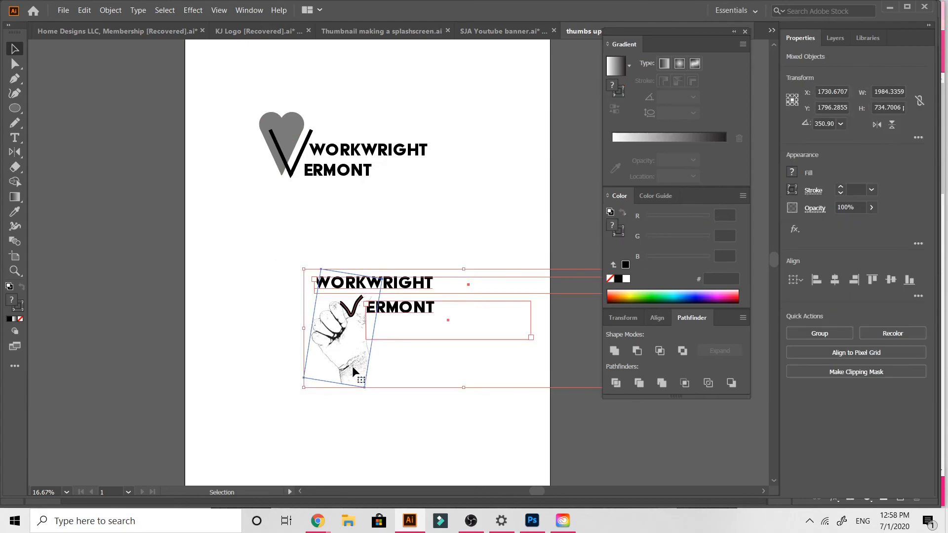
pyautogui.moveTo(351, 366); pyautogui.dragTo(299, 345)
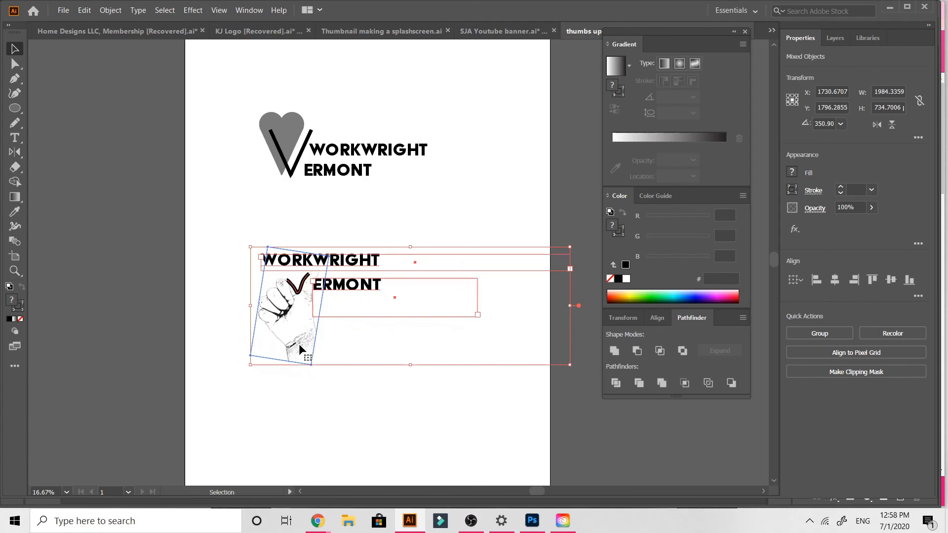
pyautogui.click(307, 437)
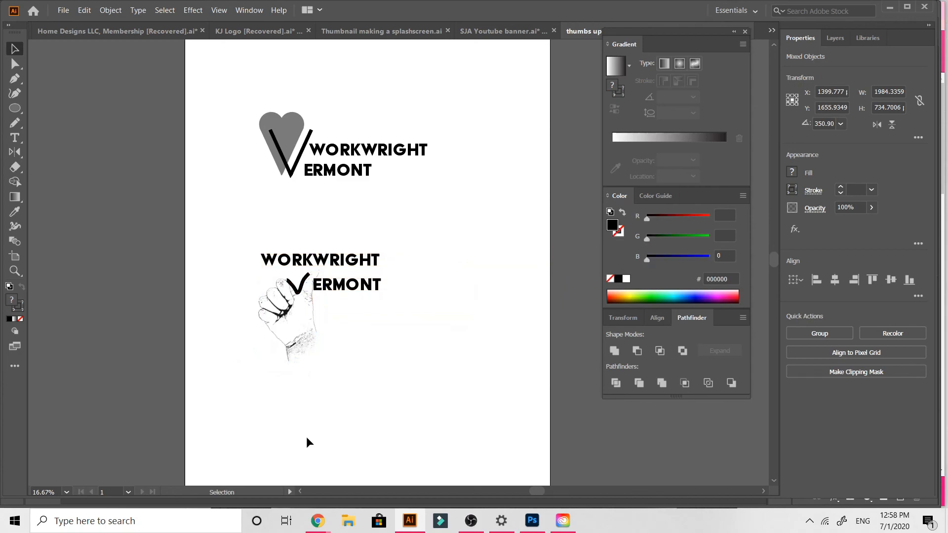